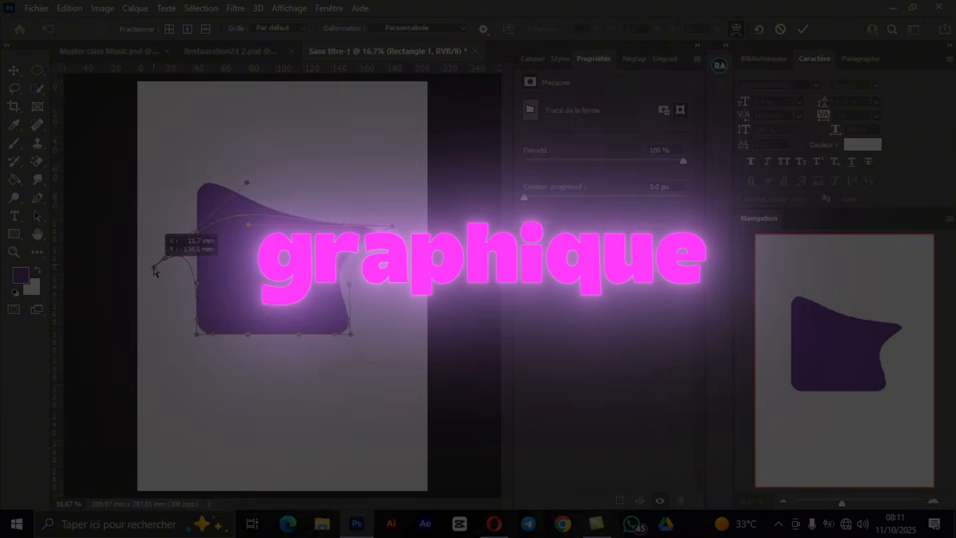
{"action": "left_click_drag", "start_coordinate": [351, 335], "coordinate": [284, 442]}
{"action": "key", "text": "ctrl+z"}
{"action": "key", "text": "ctrl+z"}
{"action": "key", "text": "ctrl+z"}
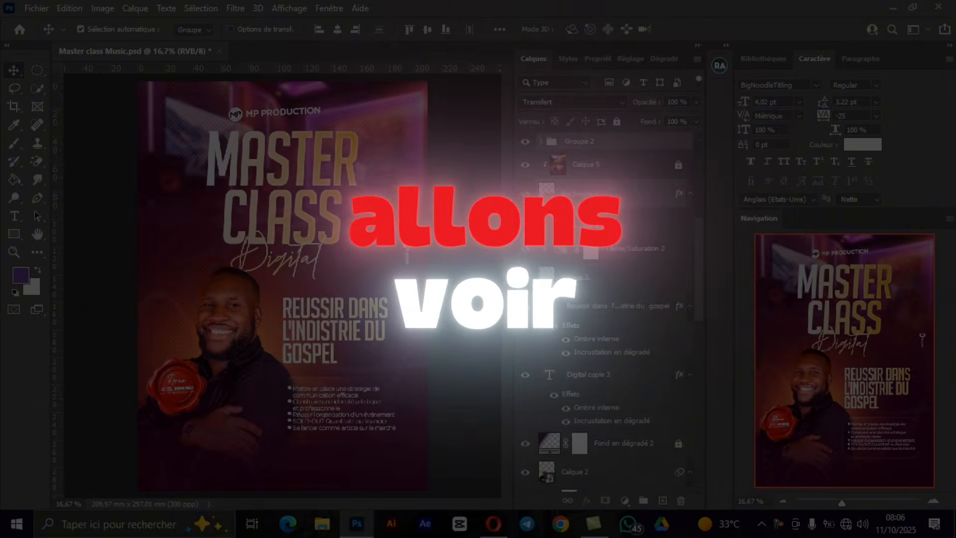
Skew the MASTER CLASS Digital title group vertically by -3°.
{"action": "left_click", "coordinate": [582, 208]}
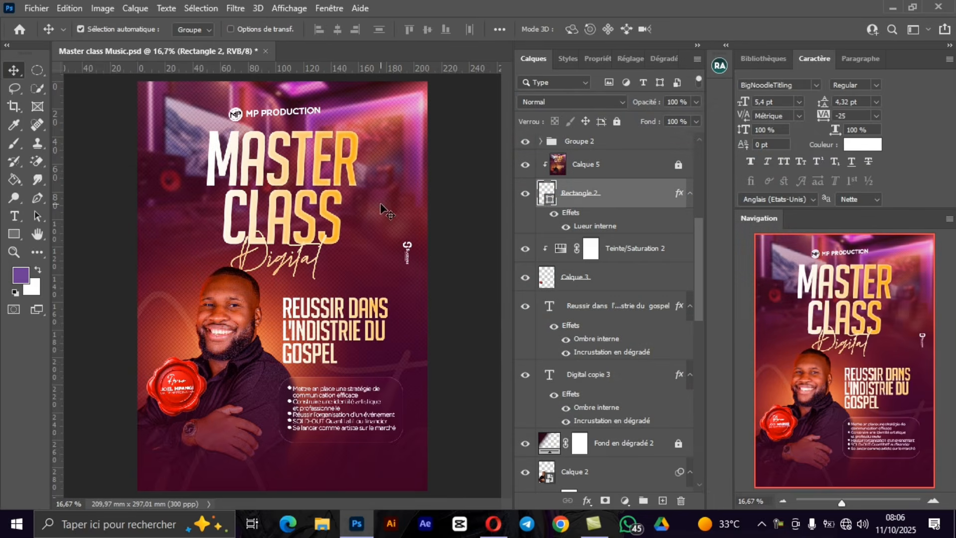
{"action": "left_click", "coordinate": [350, 166]}
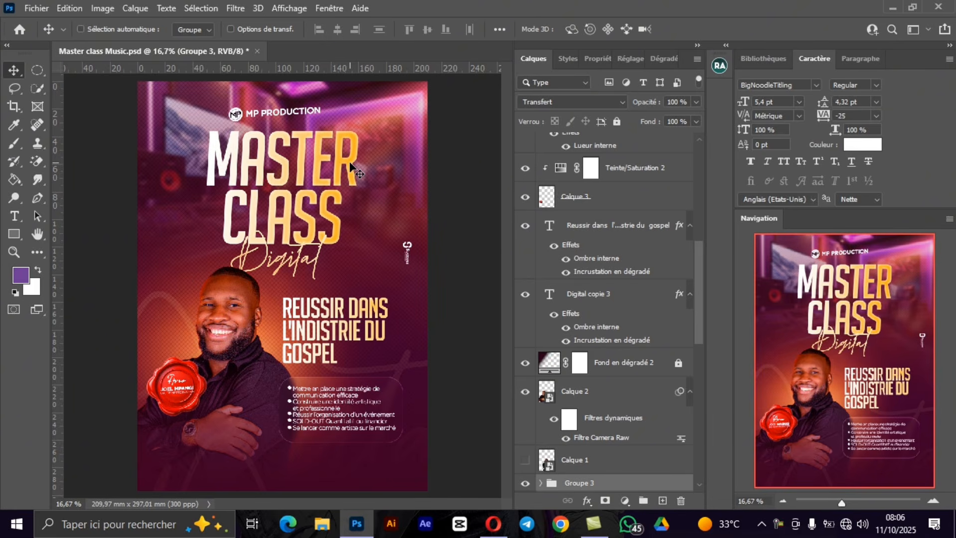
{"action": "key", "text": "ctrl+t"}
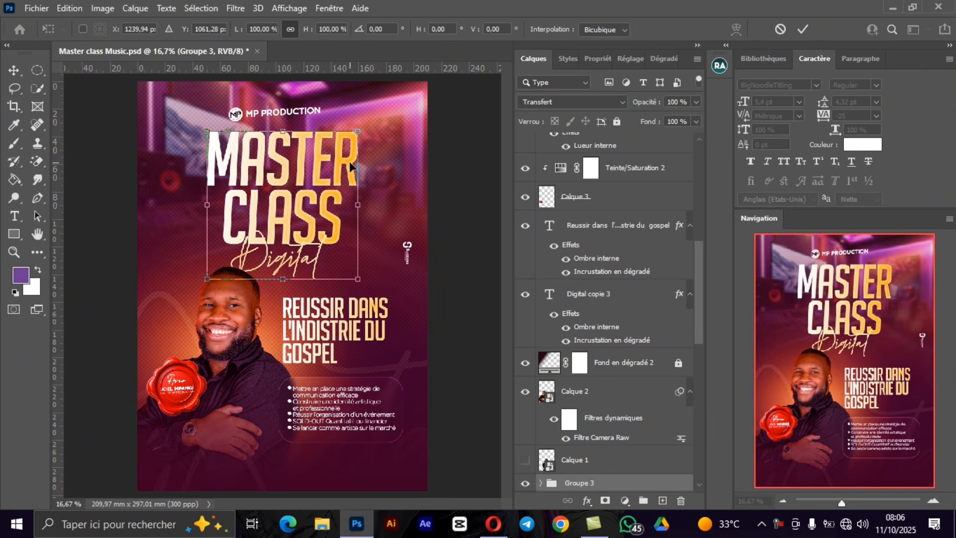
{"action": "left_click", "coordinate": [500, 29]}
{"action": "type", "text": "-3"}
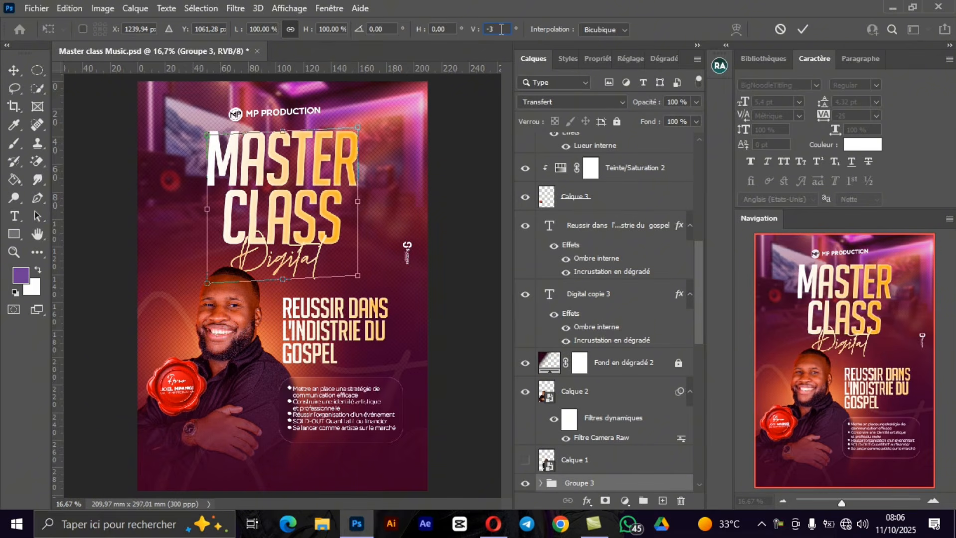
{"action": "key", "text": "Return"}
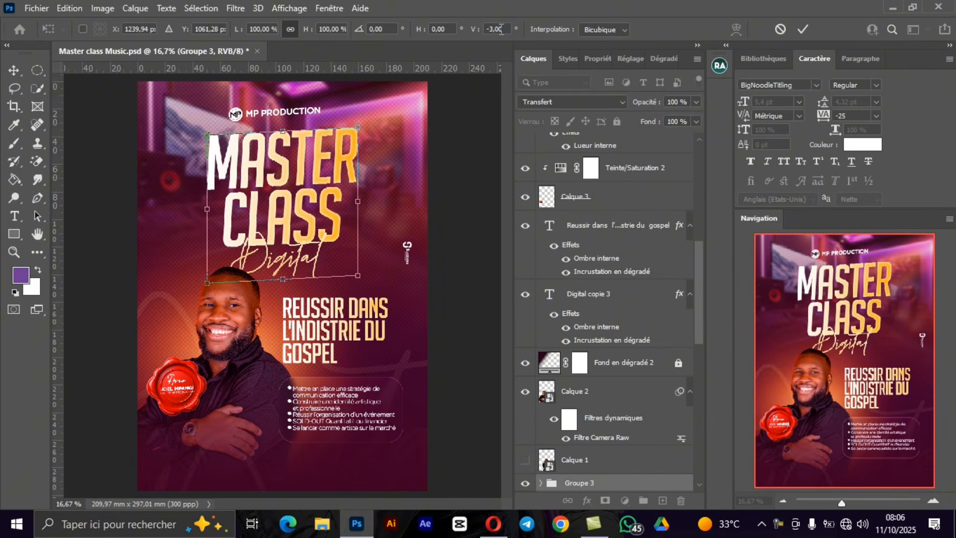
{"action": "left_click", "coordinate": [802, 30]}
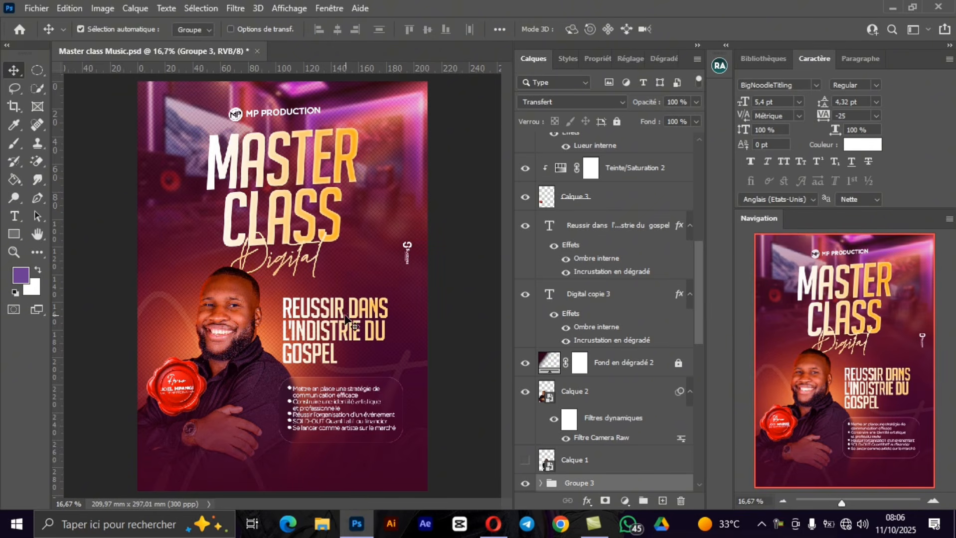
Apply a -3° vertical skew to the "REUSSIR DANS L'INDISTRIE DU GOSPEL" text layer.
{"action": "left_click", "coordinate": [326, 329]}
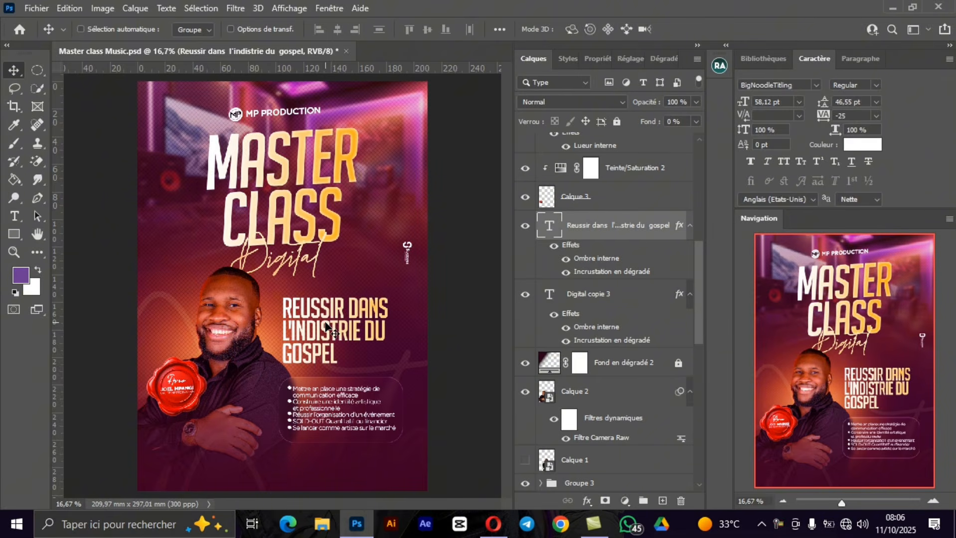
{"action": "key", "text": "ctrl+t"}
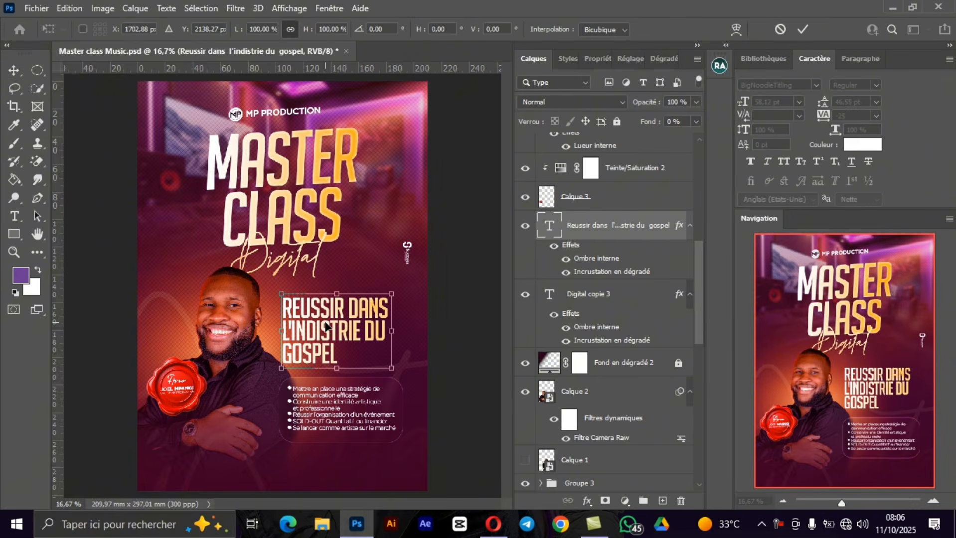
{"action": "left_click", "coordinate": [503, 29]}
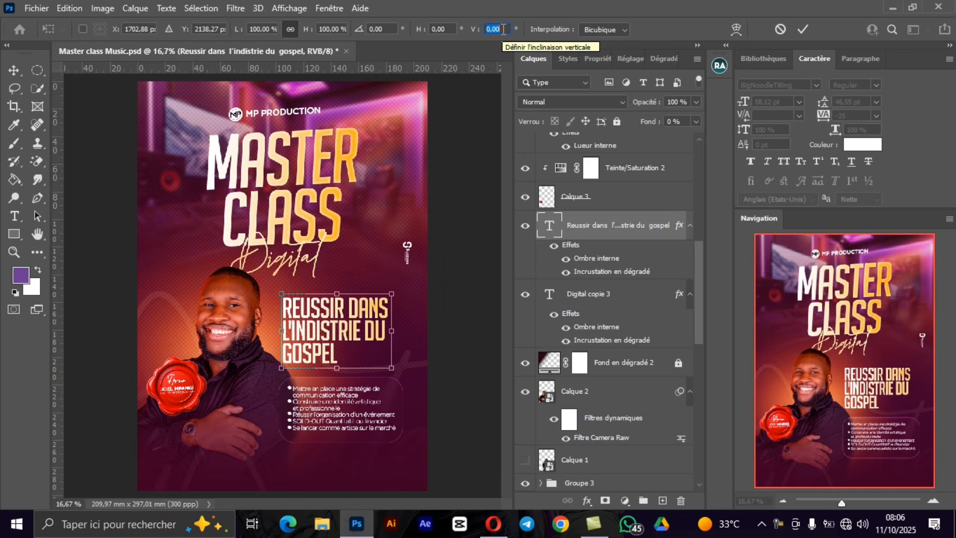
{"action": "type", "text": "-3"}
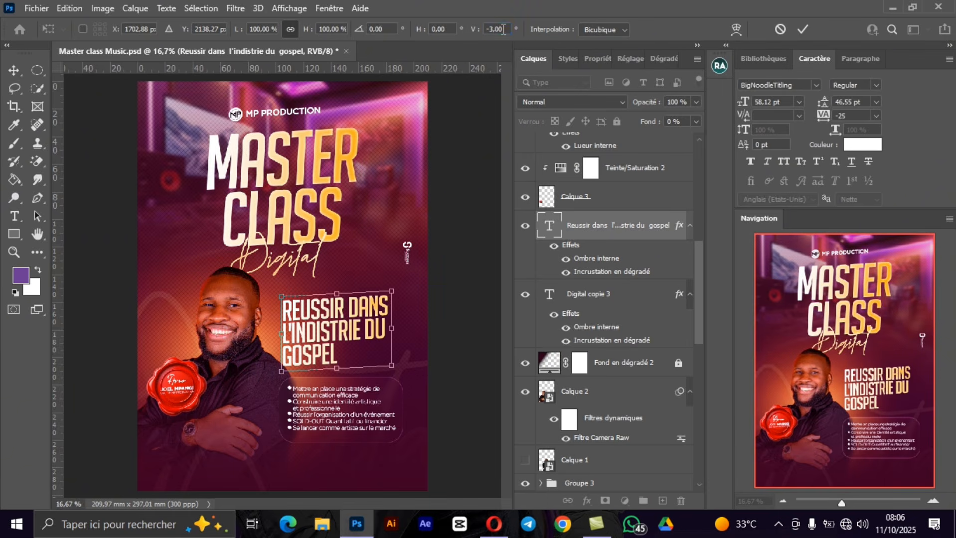
{"action": "key", "text": "Return"}
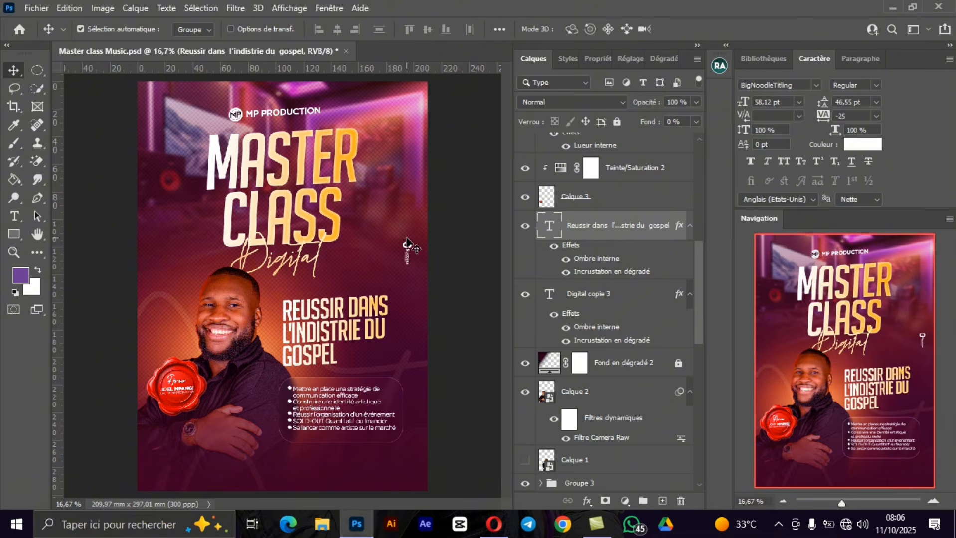
Skew the bullet list group together with its Rectangle 2 frame vertically by -3°.
{"action": "left_click", "coordinate": [335, 408]}
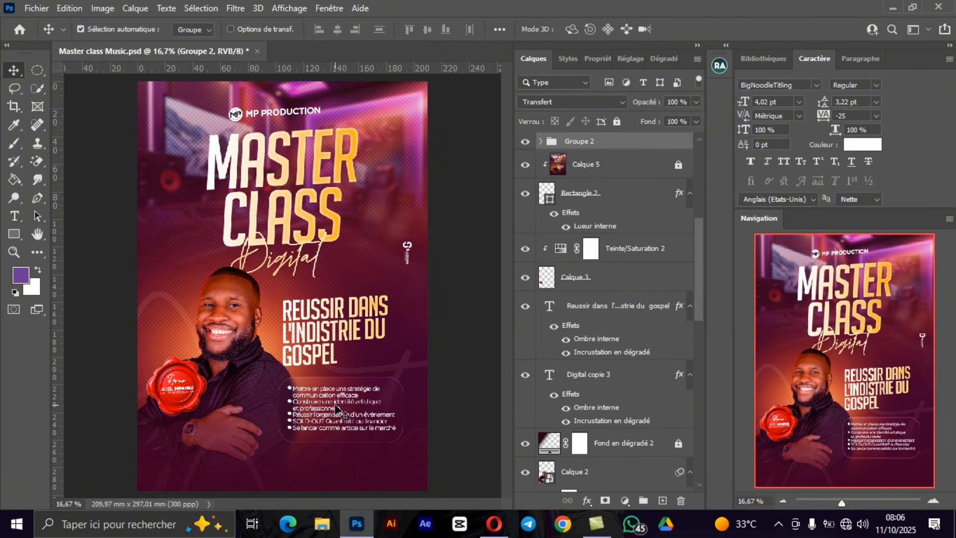
{"action": "left_click", "coordinate": [608, 195], "text": "ctrl"}
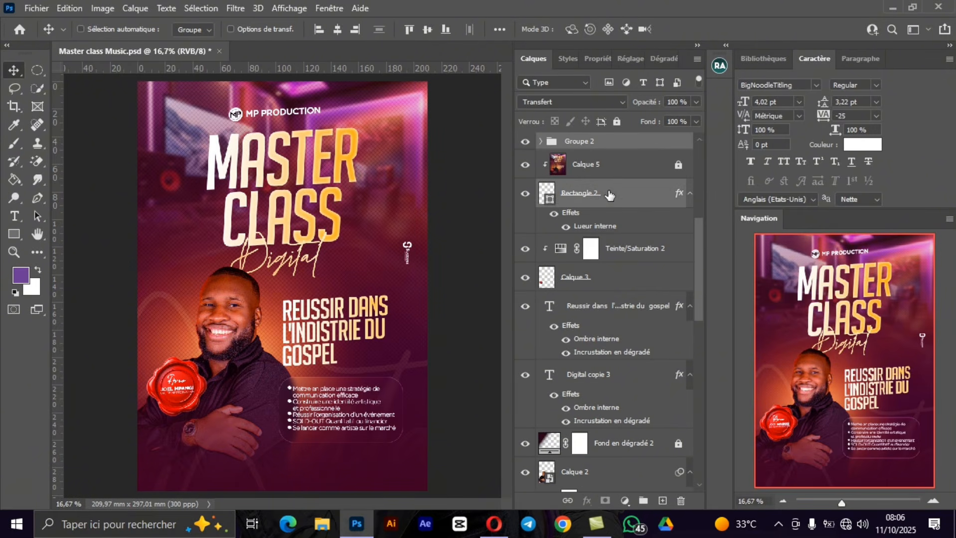
{"action": "key", "text": "ctrl+t"}
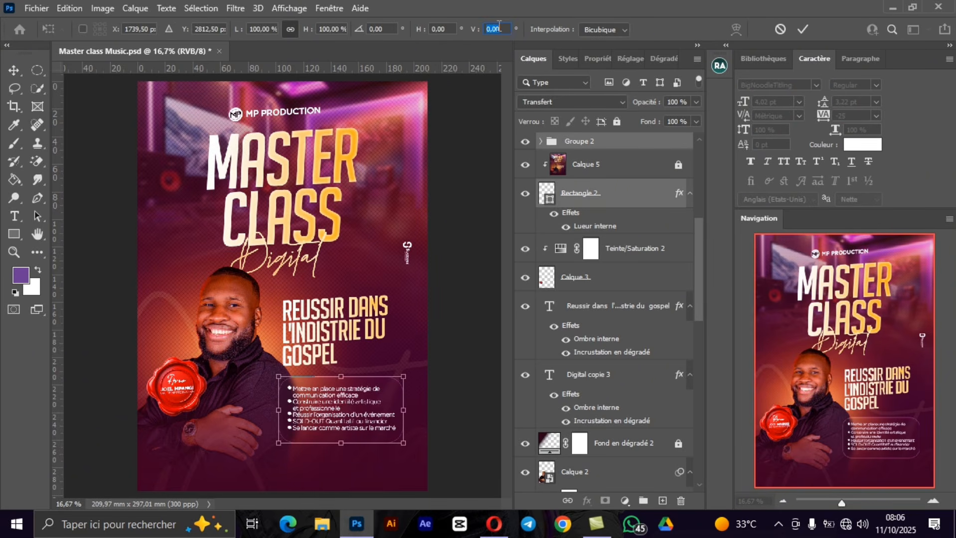
{"action": "type", "text": "-"}
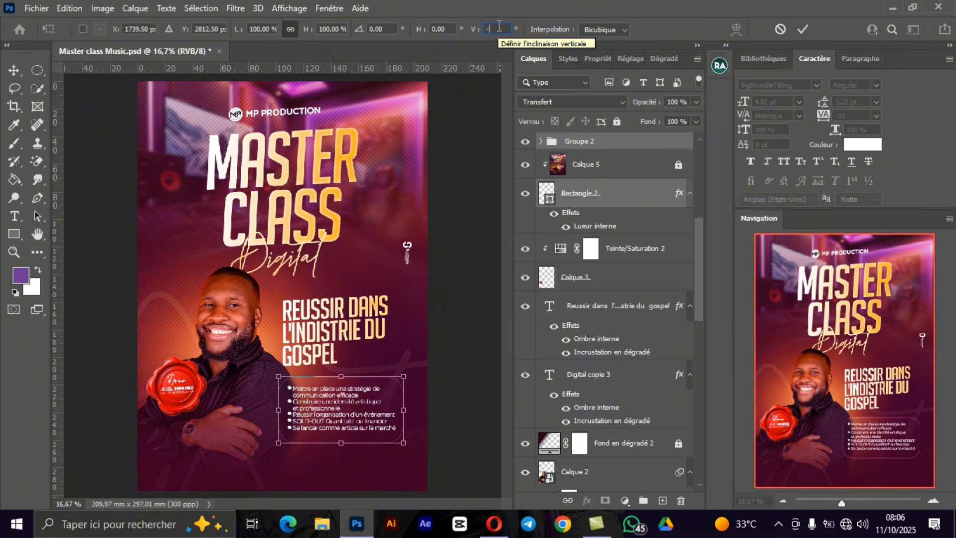
{"action": "type", "text": "3"}
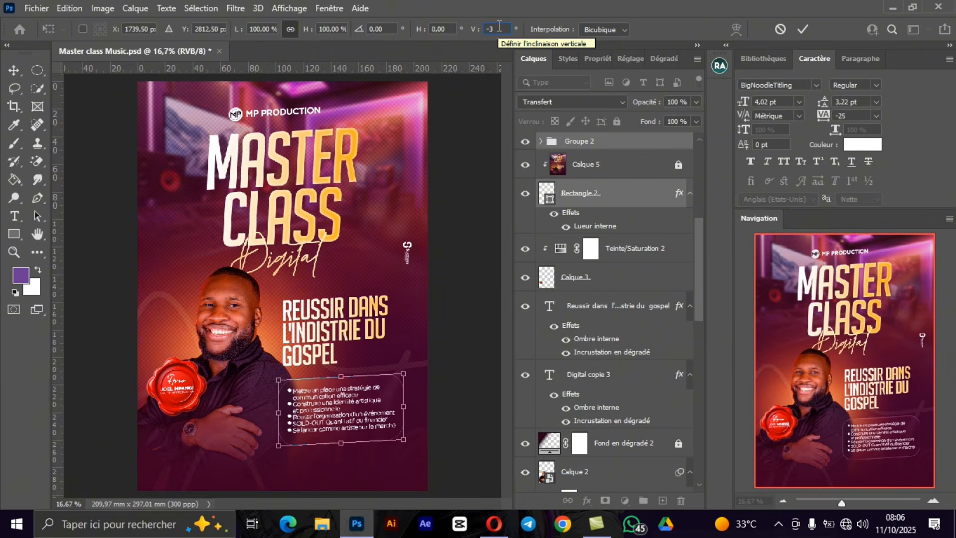
{"action": "key", "text": "Return"}
{"action": "key", "text": "Return"}
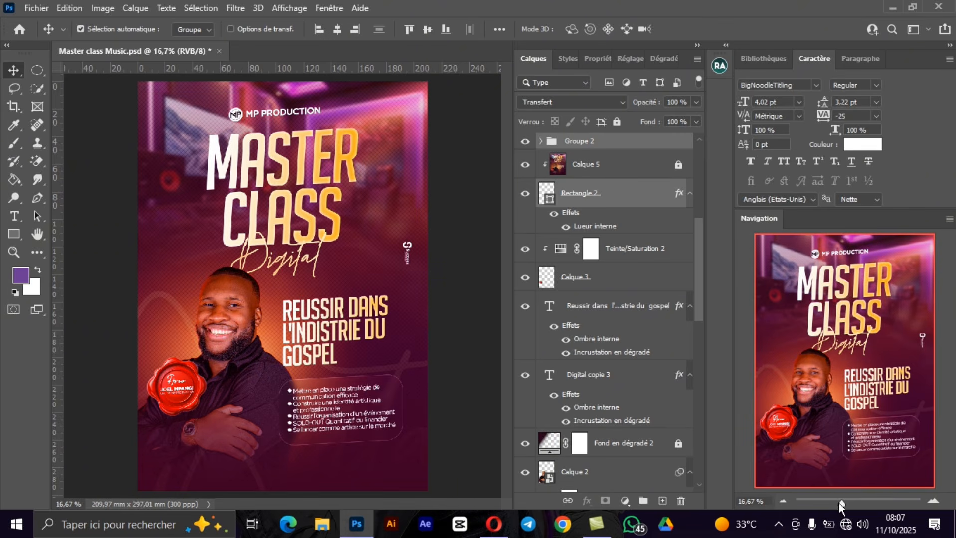
Hide the Motif 1 pattern layer and select its layer mask.
{"action": "left_click_drag", "start_coordinate": [839, 502], "coordinate": [837, 502]}
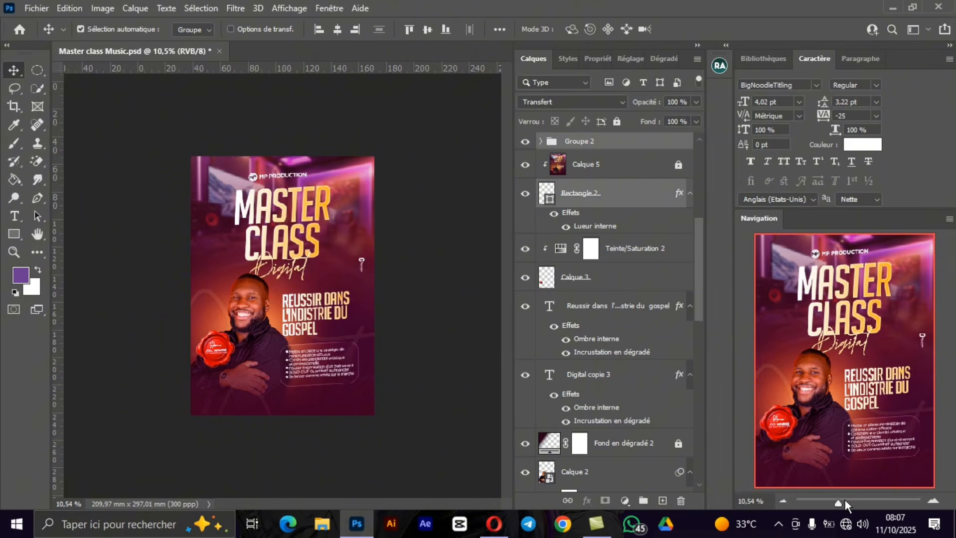
{"action": "left_click", "coordinate": [845, 502]}
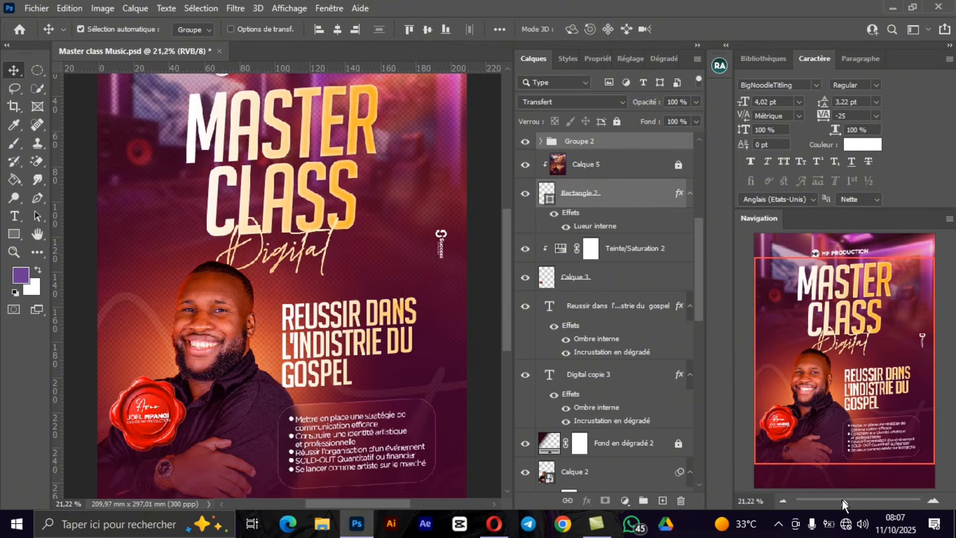
{"action": "left_click_drag", "start_coordinate": [842, 502], "coordinate": [841, 502]}
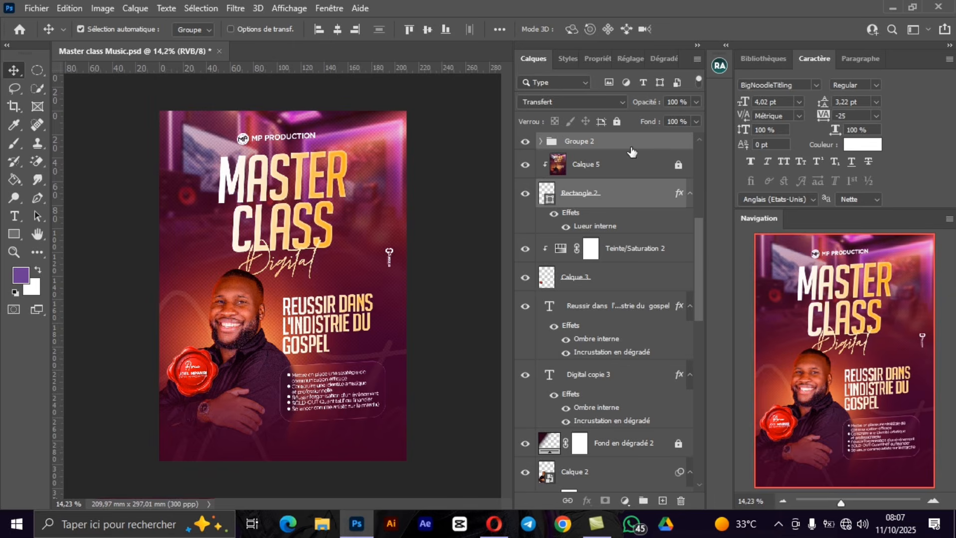
{"action": "left_click_drag", "start_coordinate": [697, 247], "coordinate": [708, 439]}
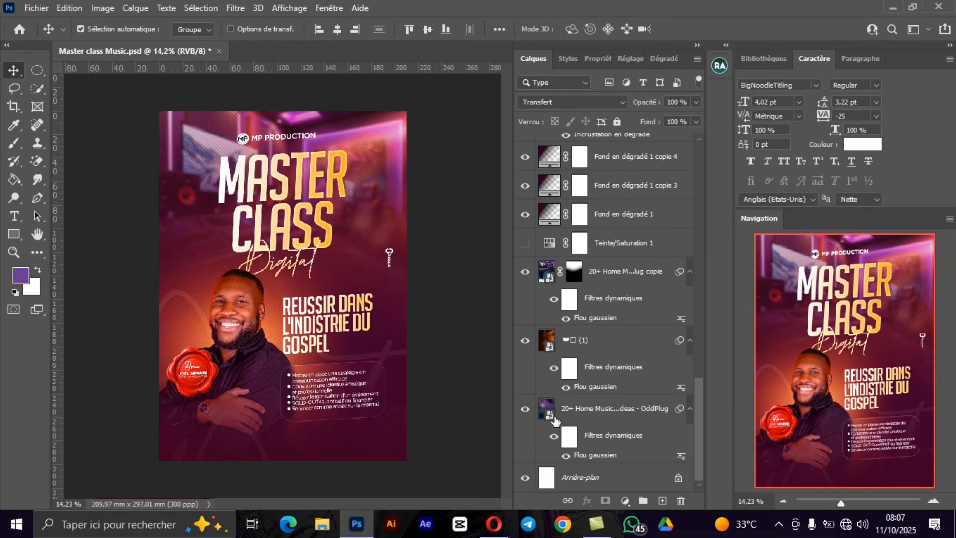
{"action": "left_click_drag", "start_coordinate": [698, 417], "coordinate": [688, 340]}
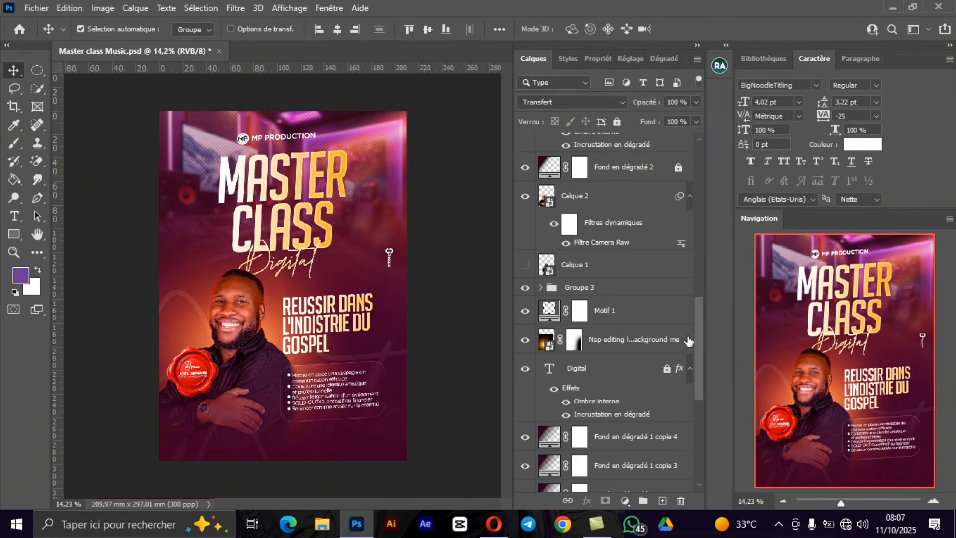
{"action": "left_click", "coordinate": [525, 312]}
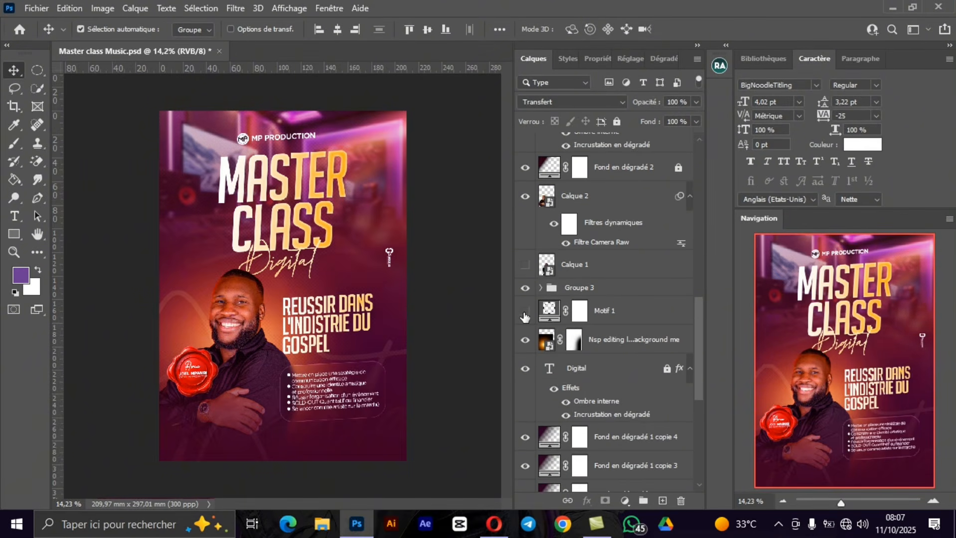
{"action": "left_click", "coordinate": [580, 310]}
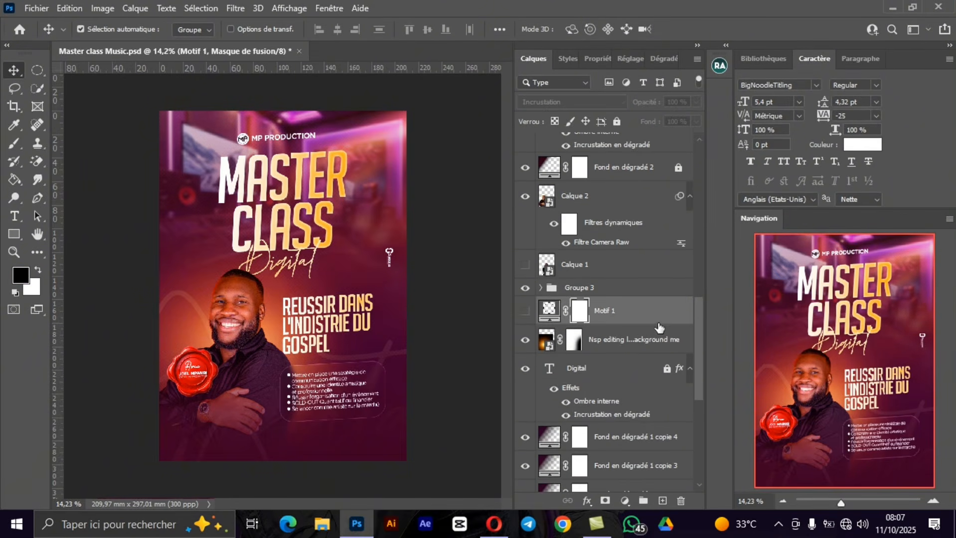
{"action": "left_click", "coordinate": [847, 503]}
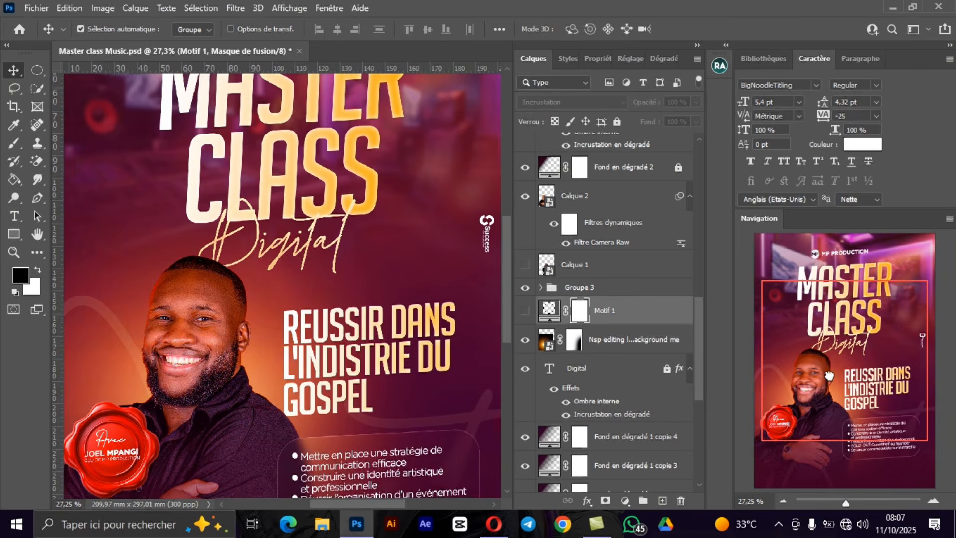
{"action": "left_click_drag", "start_coordinate": [828, 375], "coordinate": [820, 308]}
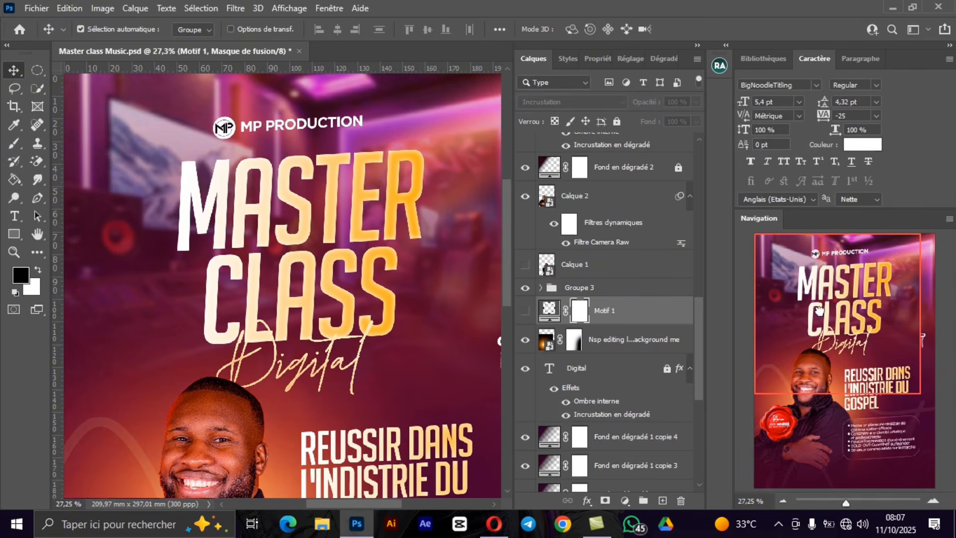
Open the Photoshop file Restauration21 2 from the "Église Pentecotiste des secouristes" folder in Clients projets.
{"action": "left_click", "coordinate": [30, 6]}
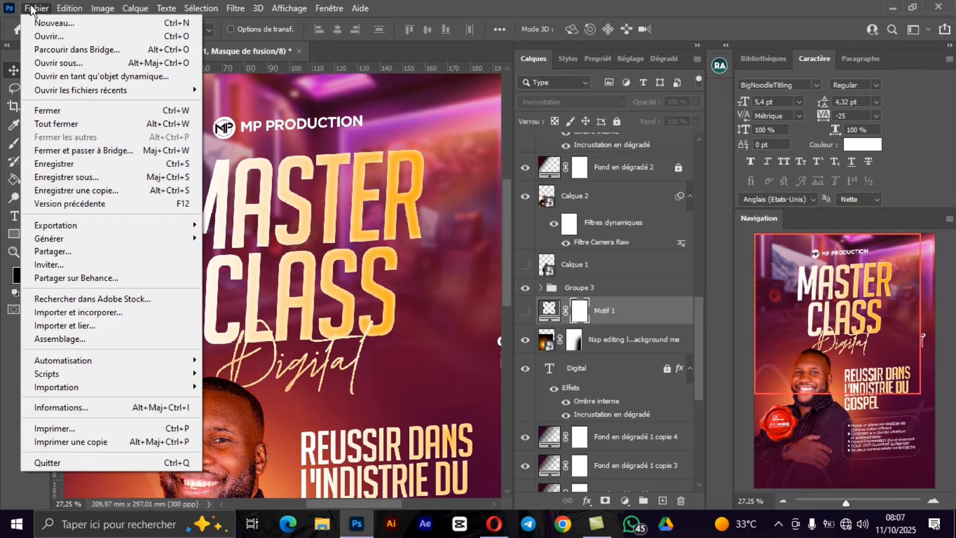
{"action": "left_click", "coordinate": [57, 32]}
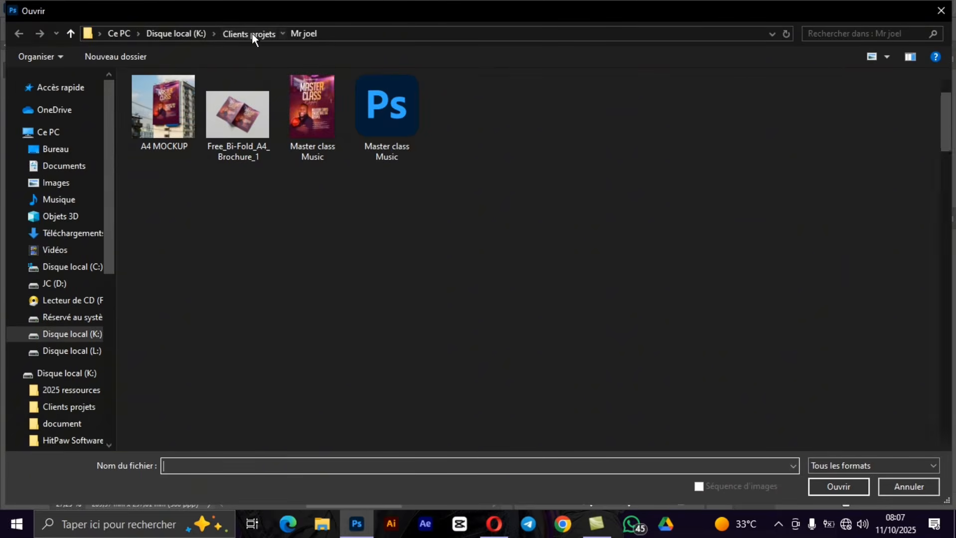
{"action": "left_click", "coordinate": [252, 33]}
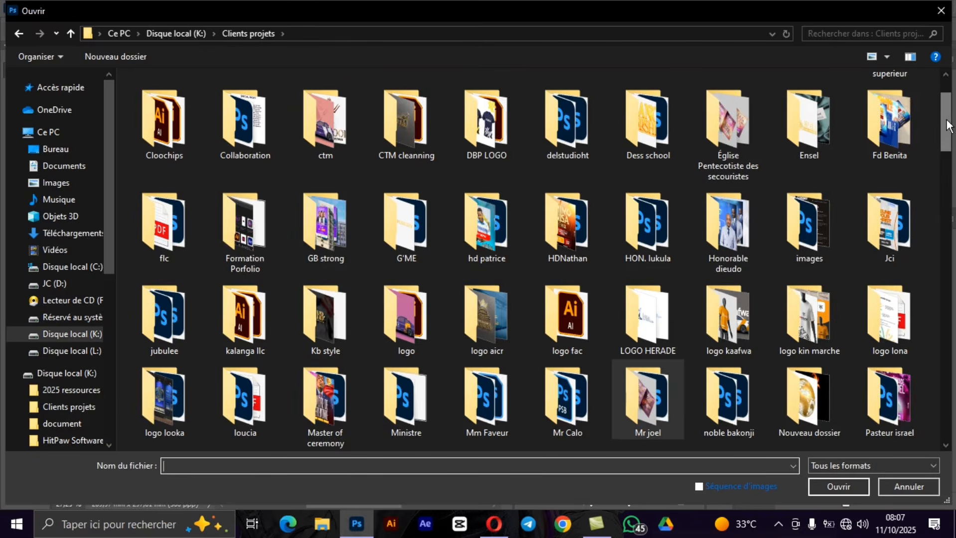
{"action": "mouse_move", "coordinate": [948, 126]}
{"action": "left_mouse_down"}
{"action": "mouse_move", "coordinate": [947, 152]}
{"action": "mouse_move", "coordinate": [929, 128]}
{"action": "left_mouse_up"}
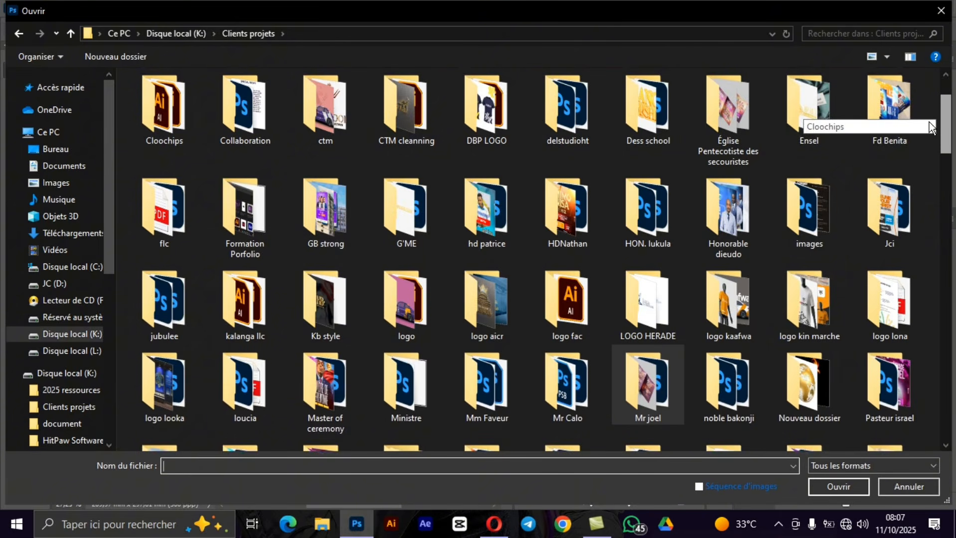
{"action": "left_click_drag", "start_coordinate": [928, 122], "coordinate": [918, 109]}
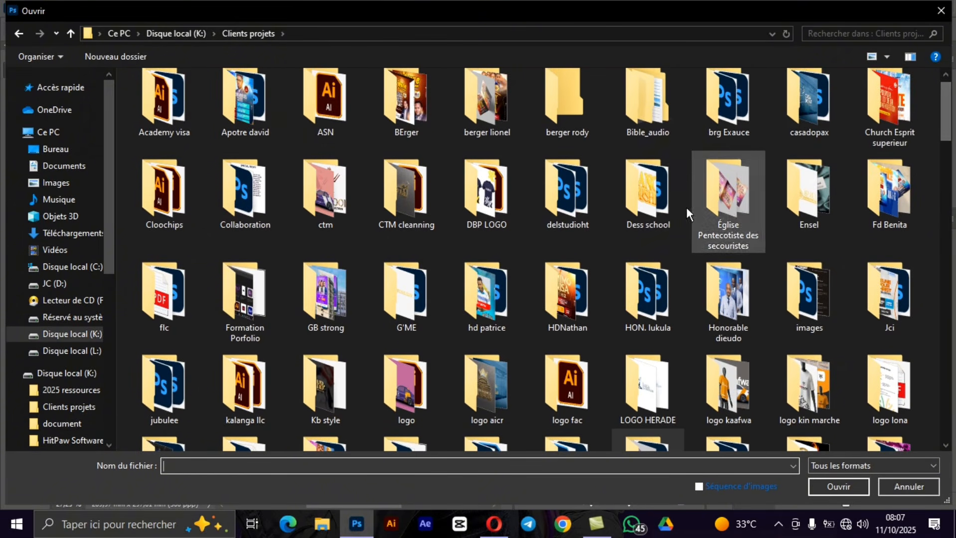
{"action": "left_click", "coordinate": [719, 193]}
{"action": "double_click", "coordinate": [720, 194]}
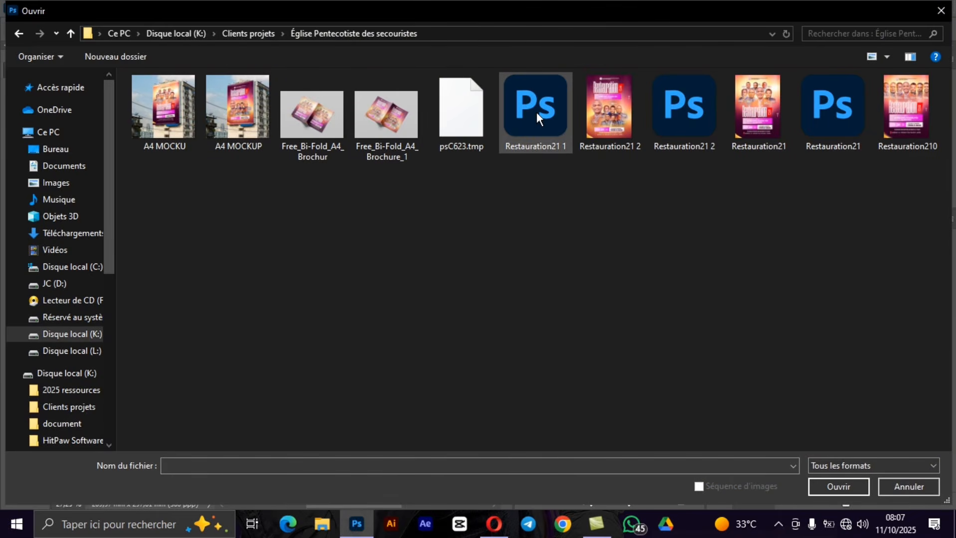
{"action": "left_click", "coordinate": [691, 109]}
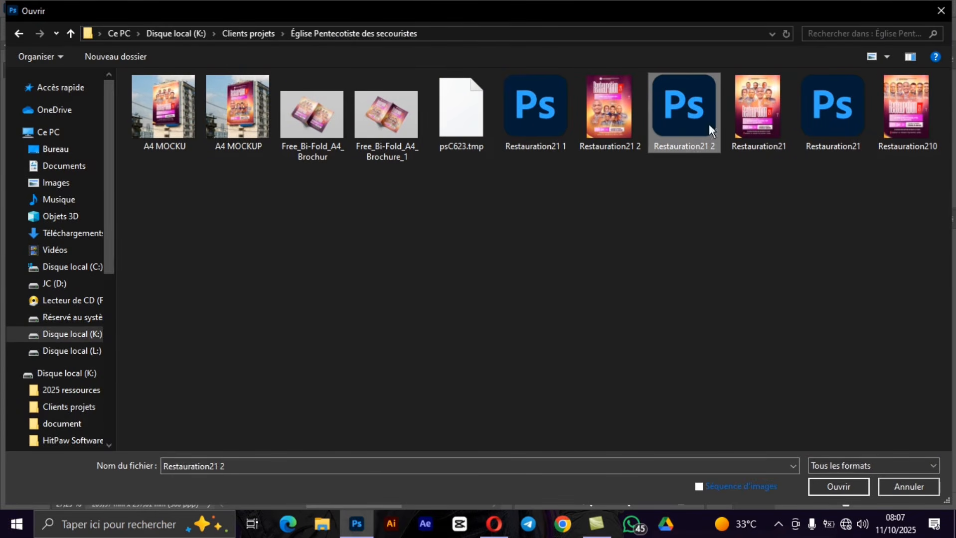
{"action": "left_click", "coordinate": [833, 483]}
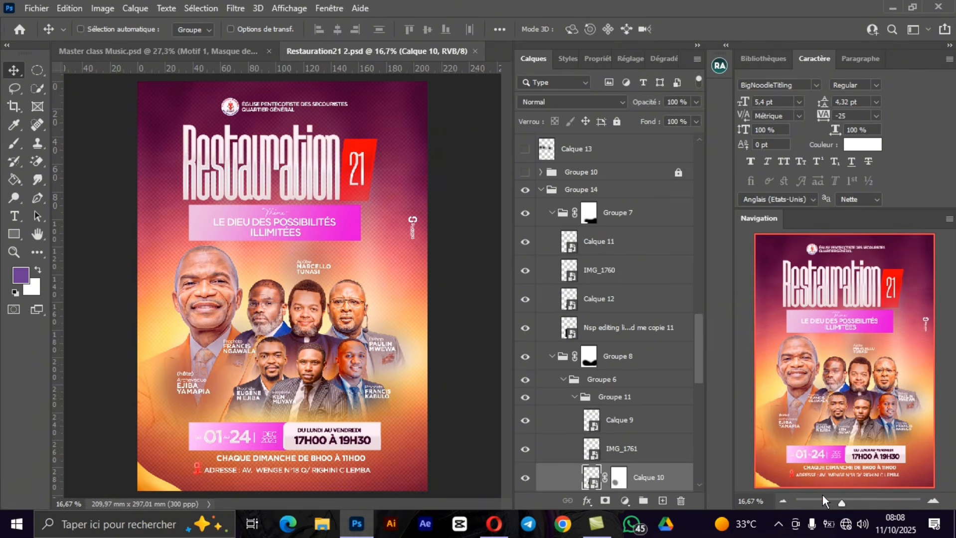
Select the poster's background group Groupe 12 and toggle the visibility of the Motif 1 pattern layer, leaving it hidden.
{"action": "key", "text": "ctrl"}
{"action": "left_click", "coordinate": [391, 156]}
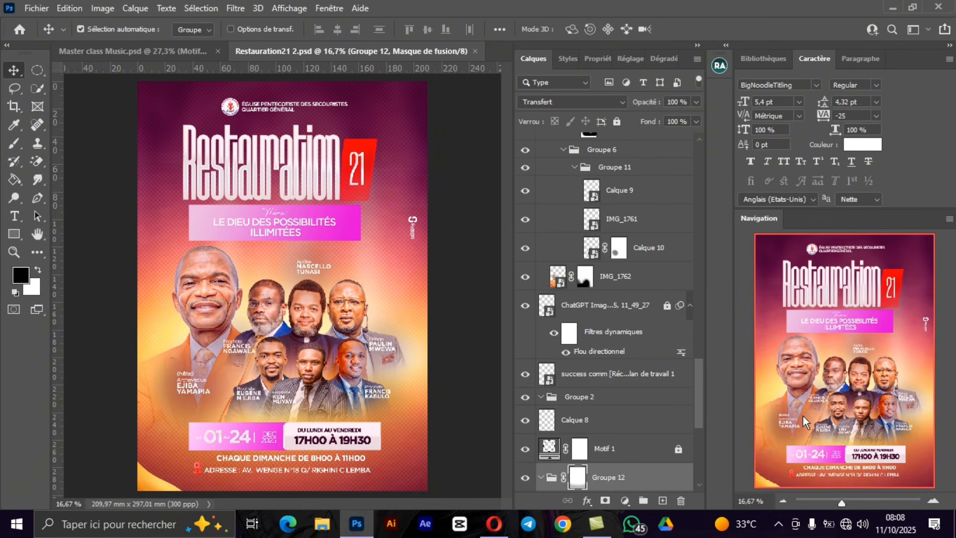
{"action": "left_click_drag", "start_coordinate": [842, 504], "coordinate": [847, 505]}
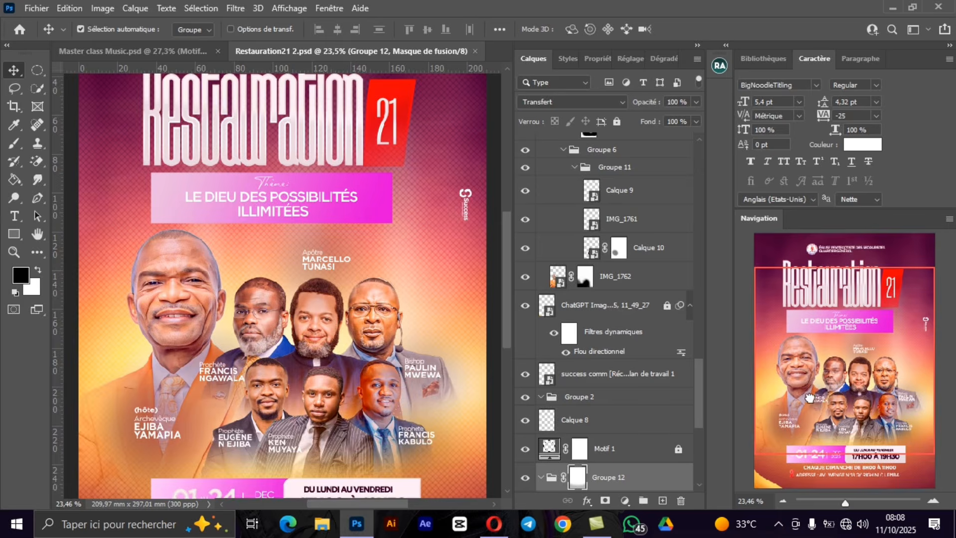
{"action": "left_click_drag", "start_coordinate": [809, 398], "coordinate": [811, 330]}
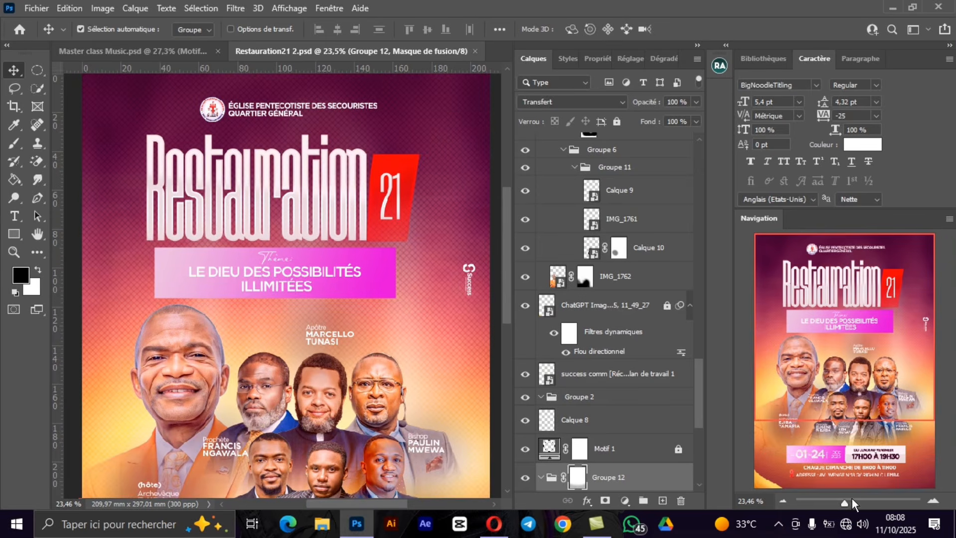
{"action": "left_click_drag", "start_coordinate": [844, 504], "coordinate": [852, 505]}
{"action": "left_click_drag", "start_coordinate": [823, 366], "coordinate": [812, 290]}
{"action": "left_click", "coordinate": [525, 450]}
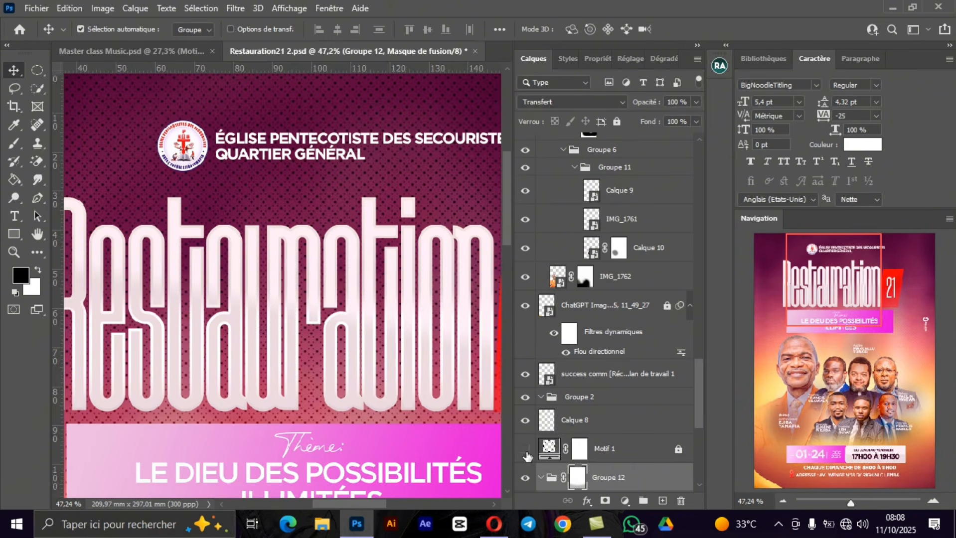
{"action": "left_click", "coordinate": [525, 450]}
{"action": "left_click", "coordinate": [525, 450]}
{"action": "left_click", "coordinate": [525, 450]}
Add a pattern fill layer in Groupe 12 using the small scattered-squares pattern from the Basic_Elements_by_peter pattern group.
{"action": "left_click", "coordinate": [624, 501]}
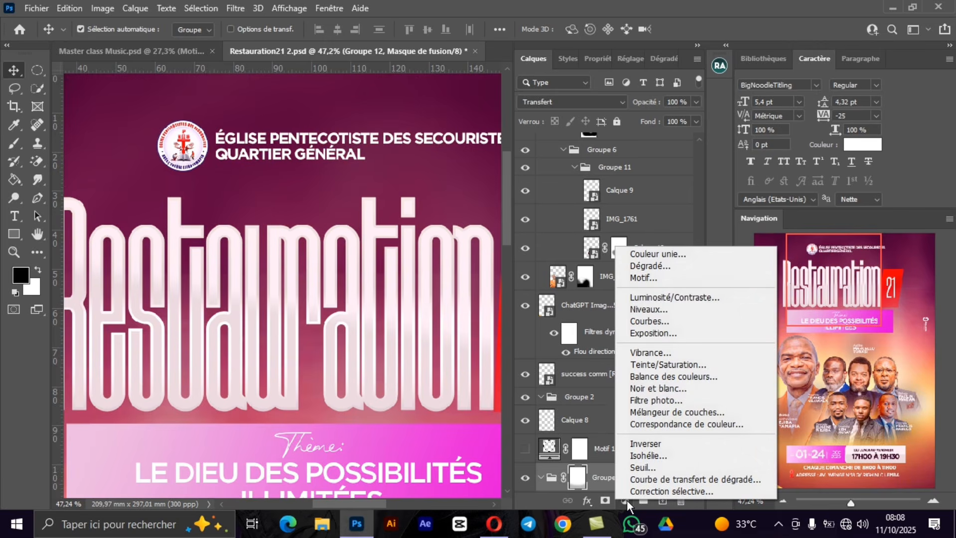
{"action": "left_click", "coordinate": [656, 280]}
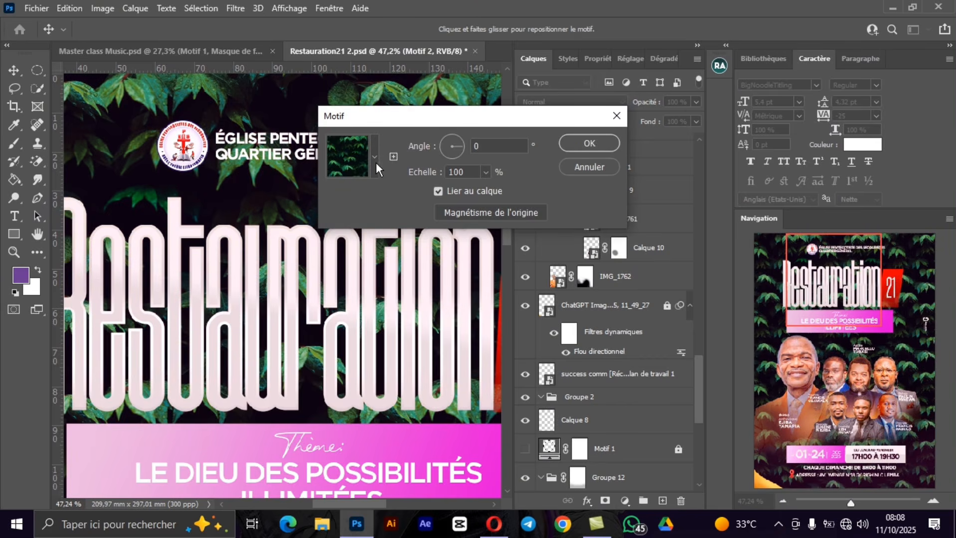
{"action": "left_click", "coordinate": [374, 157]}
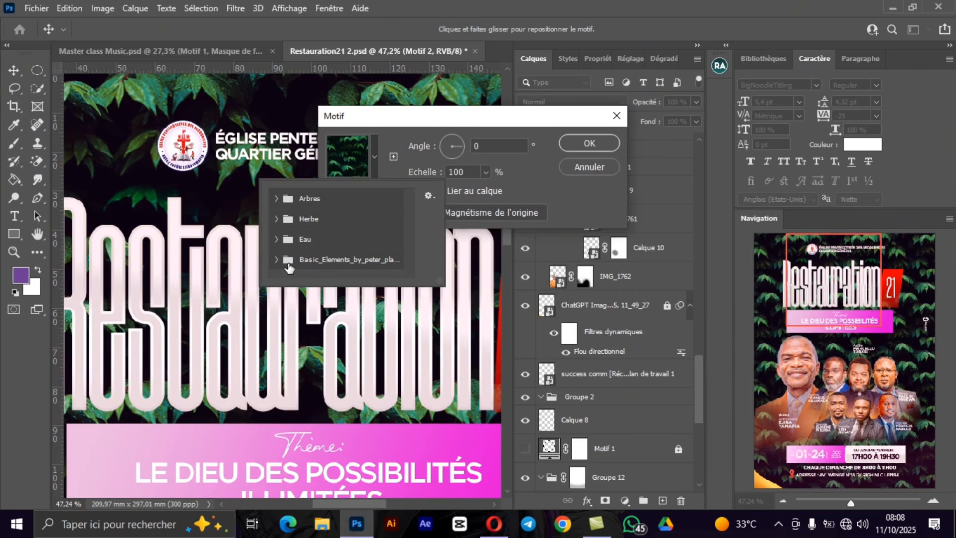
{"action": "left_click", "coordinate": [276, 261]}
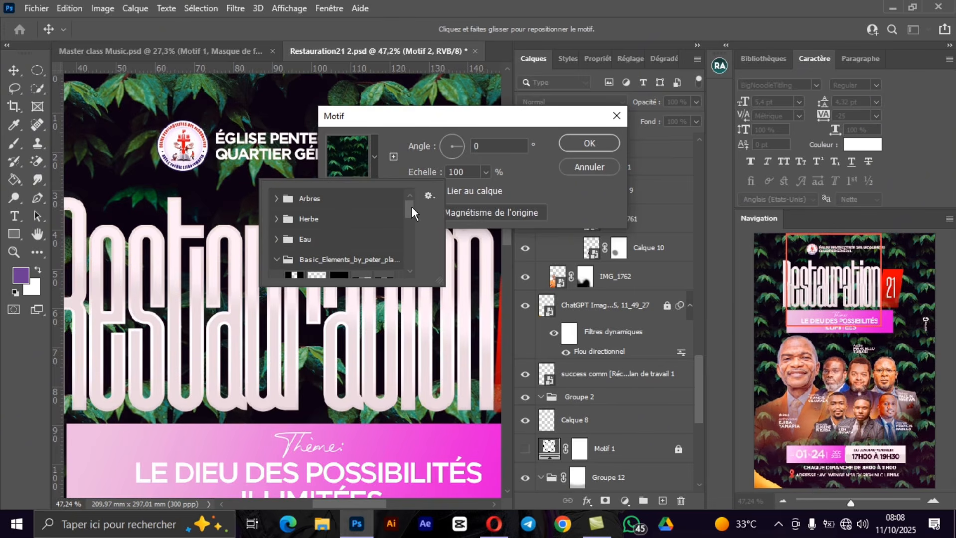
{"action": "left_click_drag", "start_coordinate": [412, 206], "coordinate": [413, 241]}
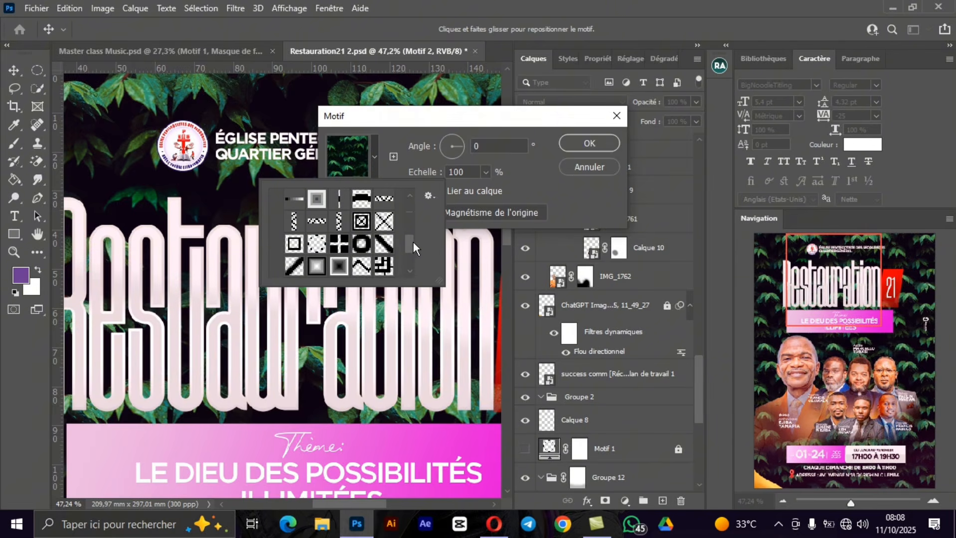
{"action": "left_click", "coordinate": [318, 244]}
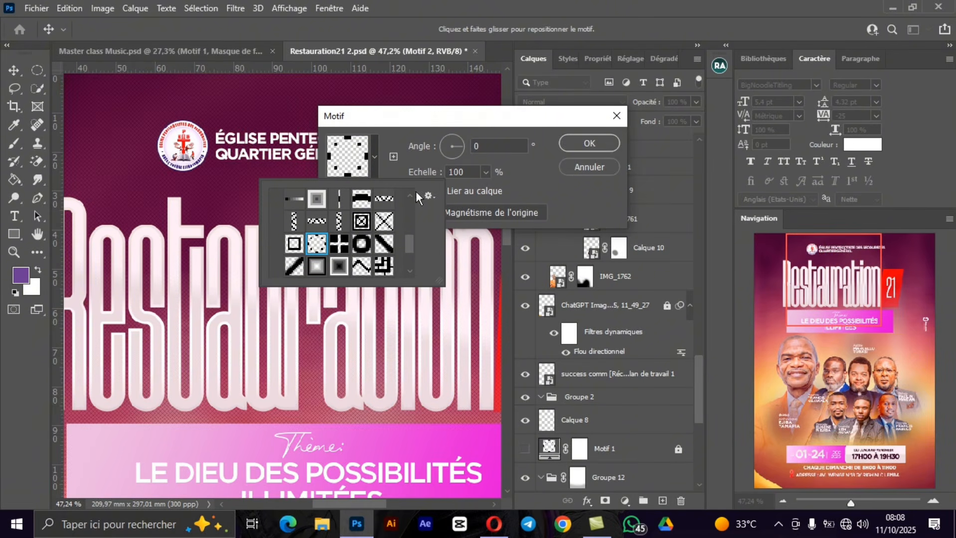
Set the pattern fill's scale to 200%, confirm it, and change the new layer's blend mode to Incrustation.
{"action": "double_click", "coordinate": [472, 172]}
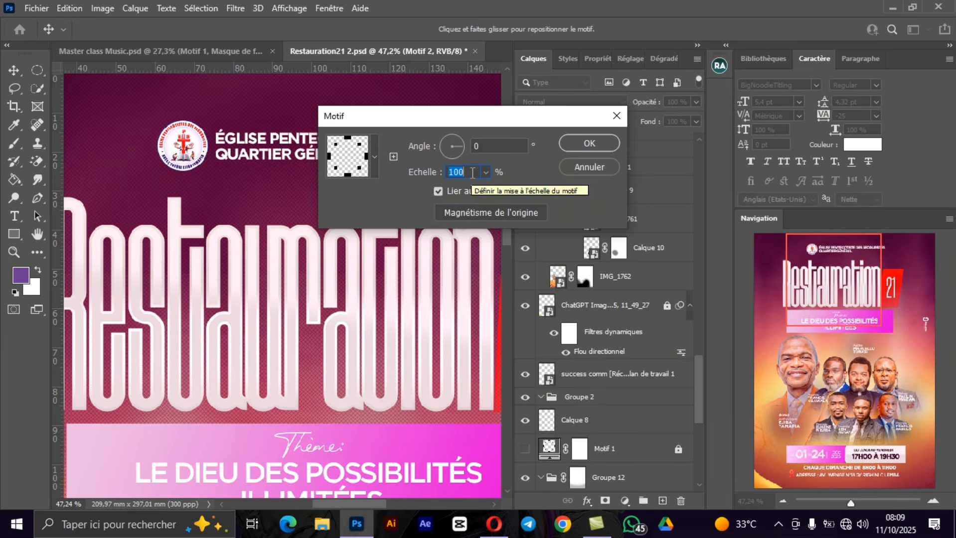
{"action": "type", "text": "250"}
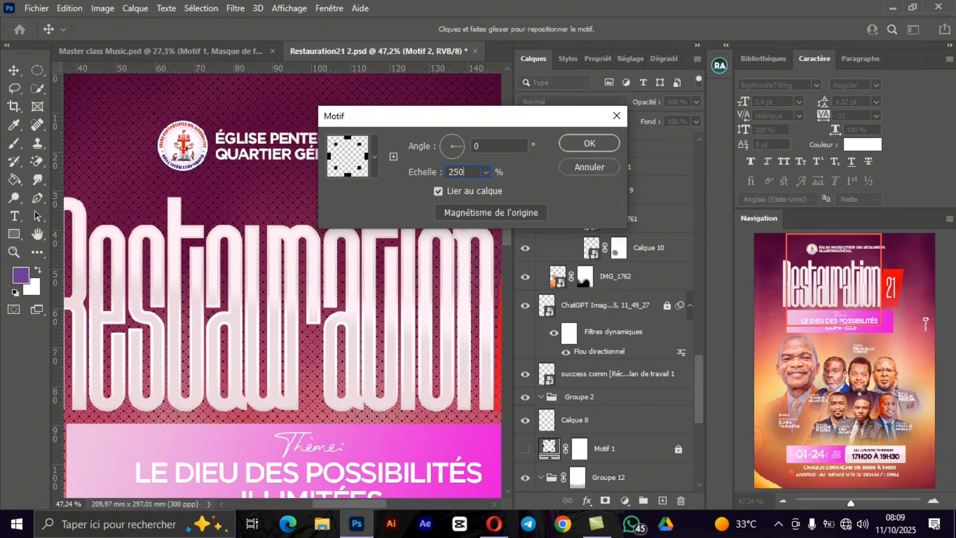
{"action": "key", "text": "BackSpace"}
{"action": "key", "text": "BackSpace"}
{"action": "type", "text": "0"}
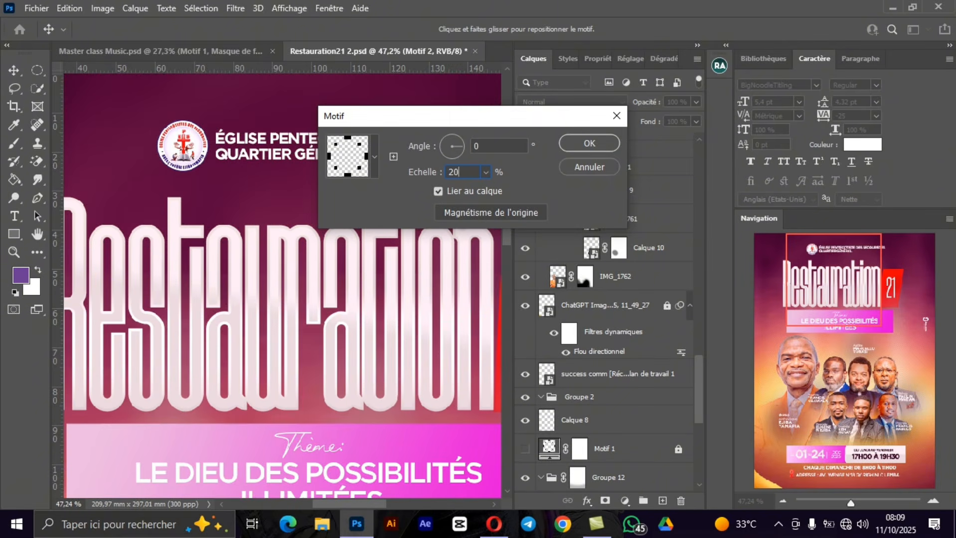
{"action": "type", "text": "0"}
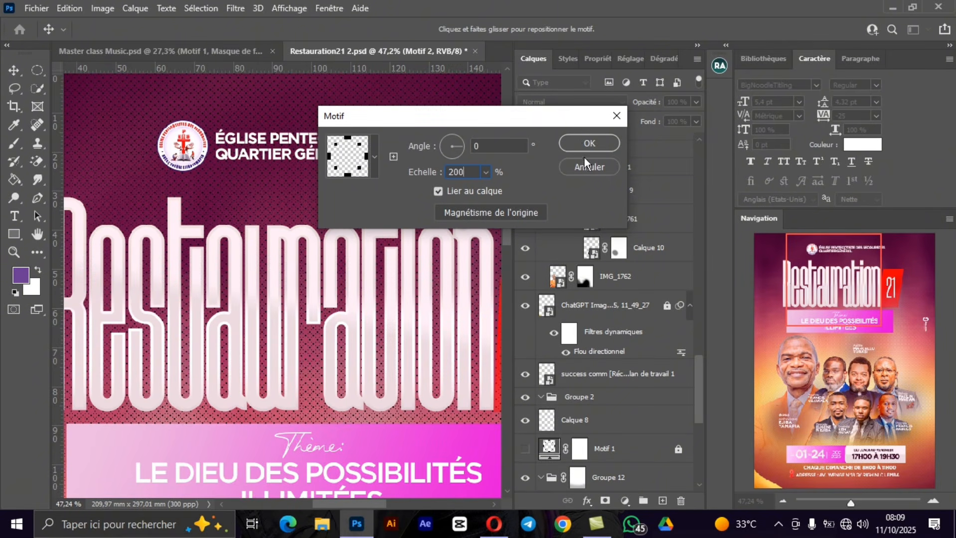
{"action": "left_click", "coordinate": [580, 142]}
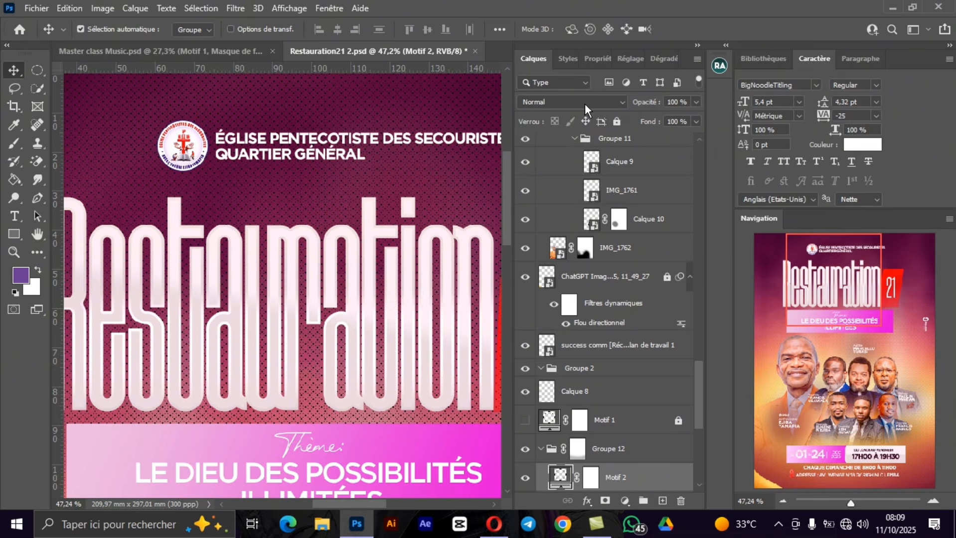
{"action": "left_click", "coordinate": [584, 104]}
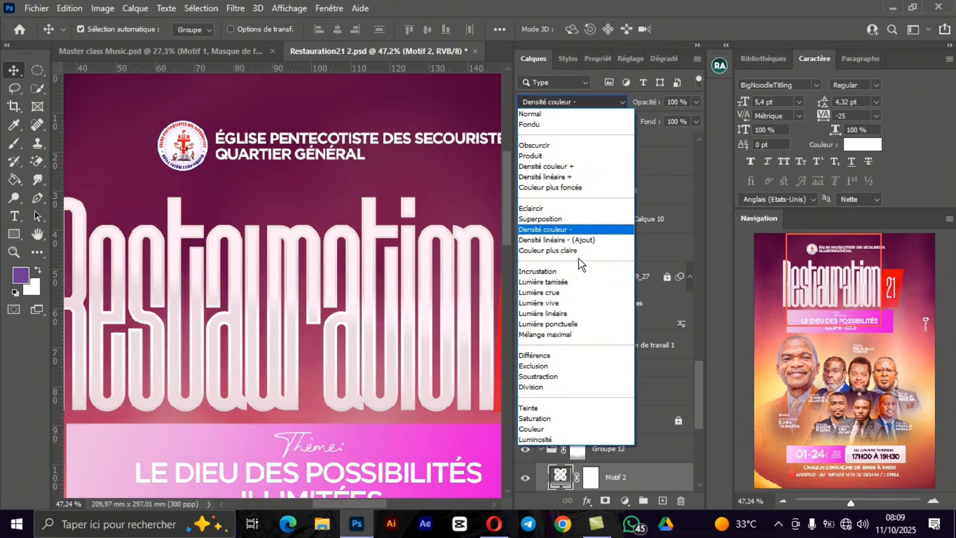
{"action": "left_click", "coordinate": [562, 272]}
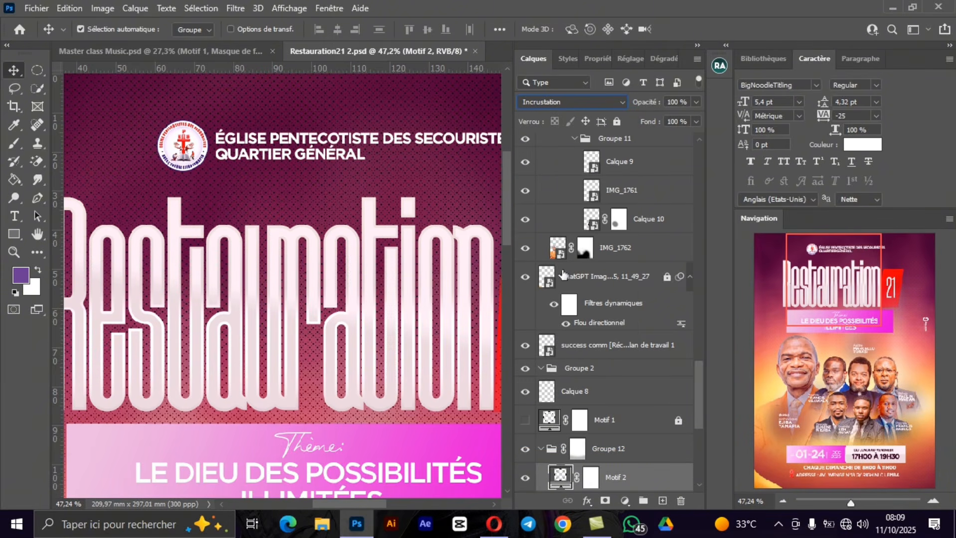
Hide the new Motif 2 pattern layer and show the original Motif 1 pattern layer again.
{"action": "left_click", "coordinate": [844, 506]}
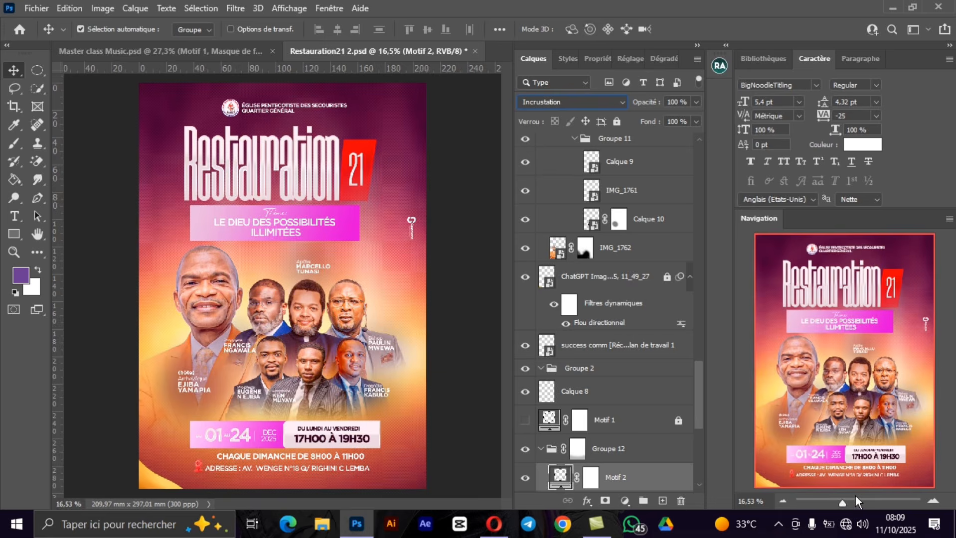
{"action": "left_click", "coordinate": [858, 500]}
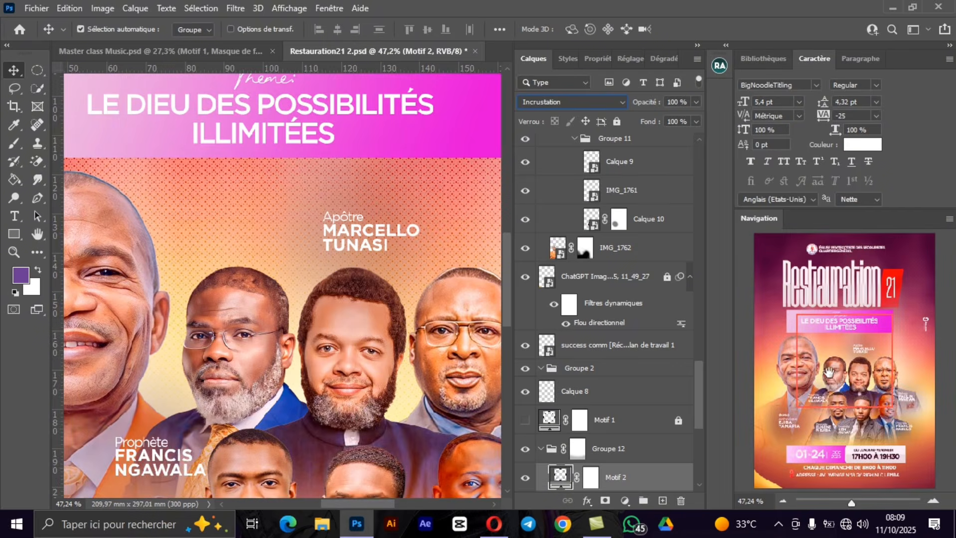
{"action": "left_click_drag", "start_coordinate": [829, 371], "coordinate": [826, 289]}
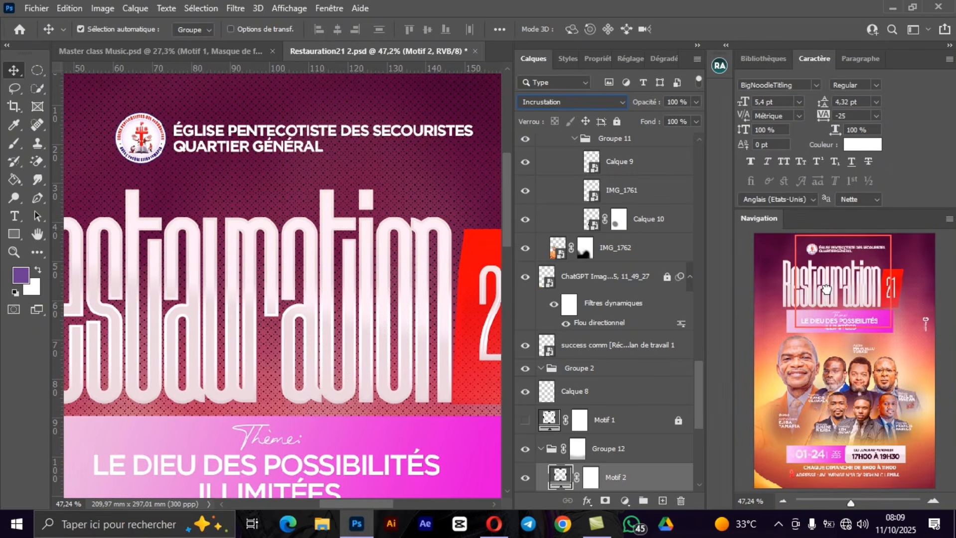
{"action": "left_click", "coordinate": [844, 504]}
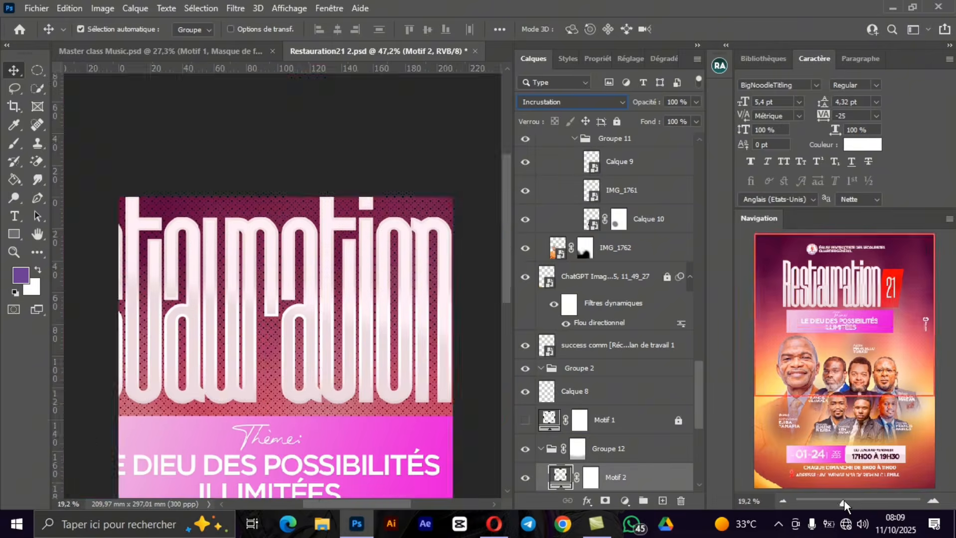
{"action": "left_click_drag", "start_coordinate": [845, 505], "coordinate": [837, 507]}
{"action": "left_click", "coordinate": [842, 505]}
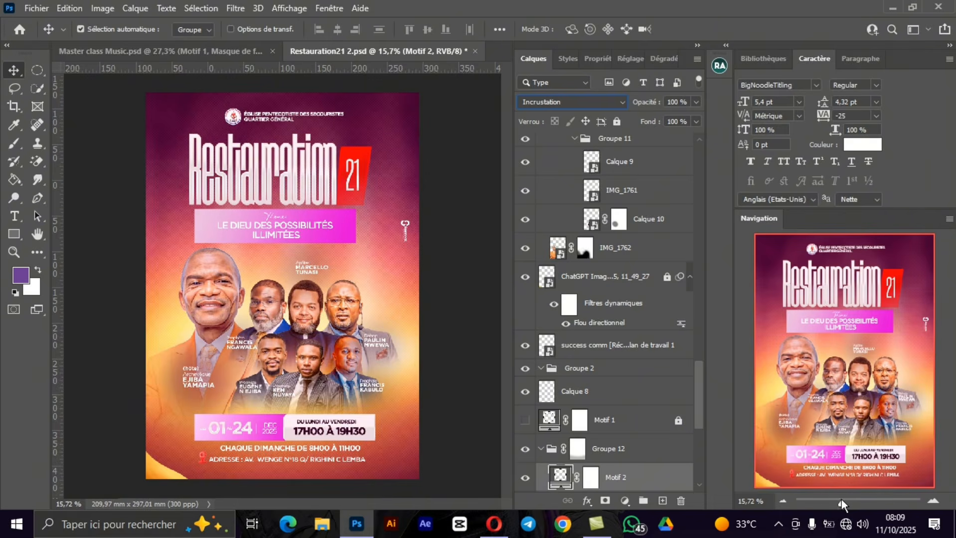
{"action": "left_click", "coordinate": [525, 478]}
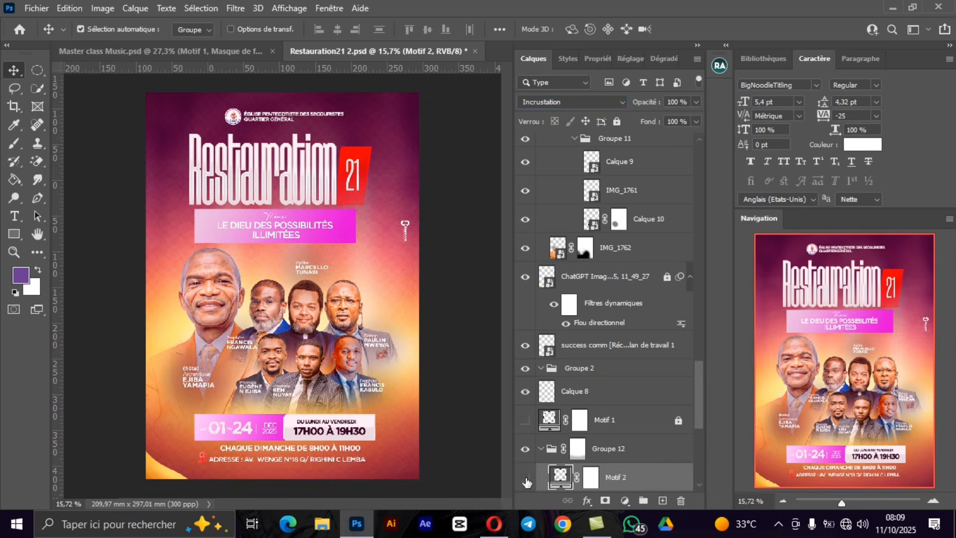
{"action": "left_click", "coordinate": [524, 420]}
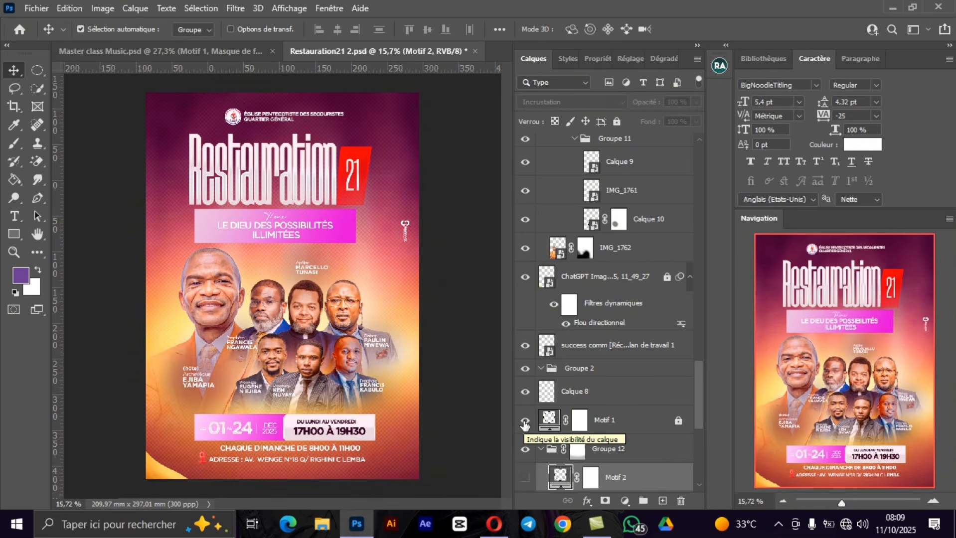
Create a new 2480 x 3508 px document at 300 ppi and place a purple circle about 130 mm wide near its middle.
{"action": "key", "text": "ctrl+n"}
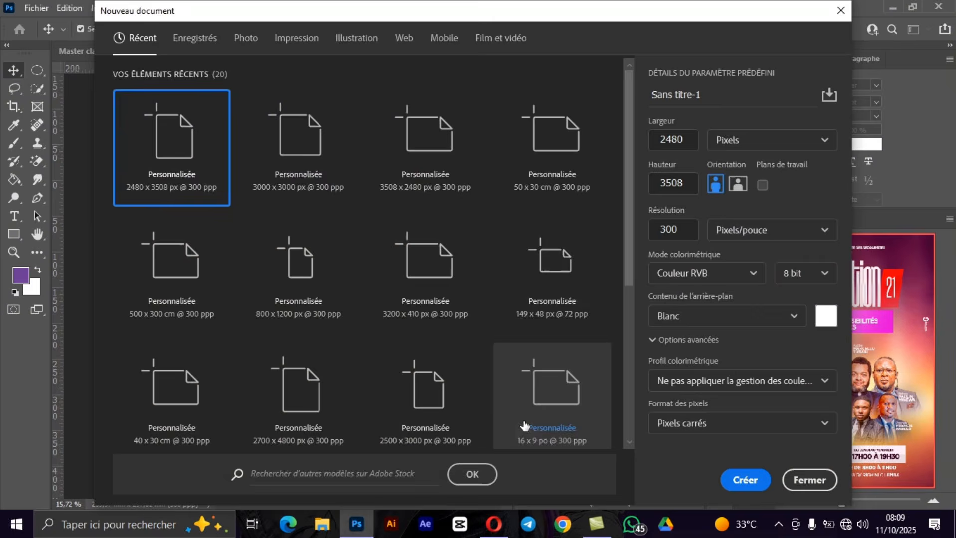
{"action": "left_click", "coordinate": [742, 483]}
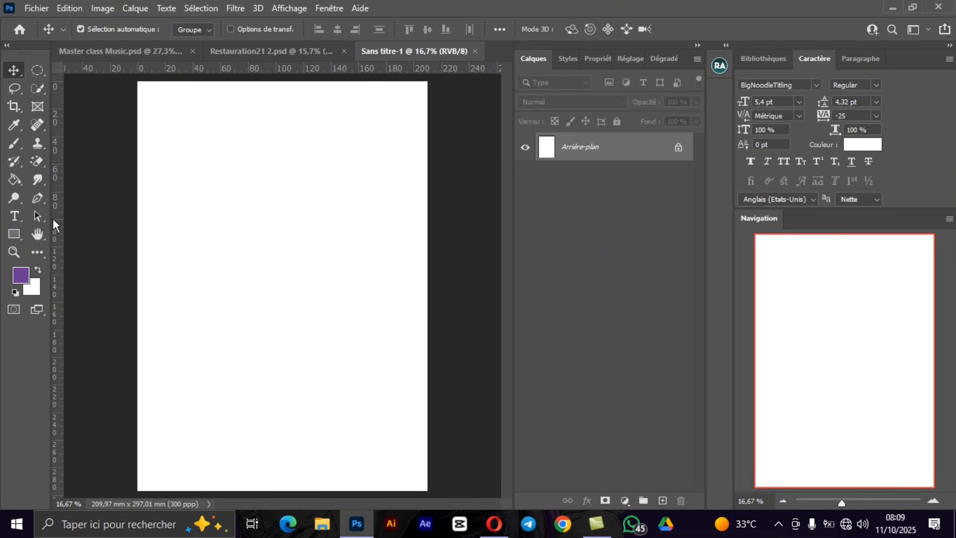
{"action": "left_click", "coordinate": [11, 236]}
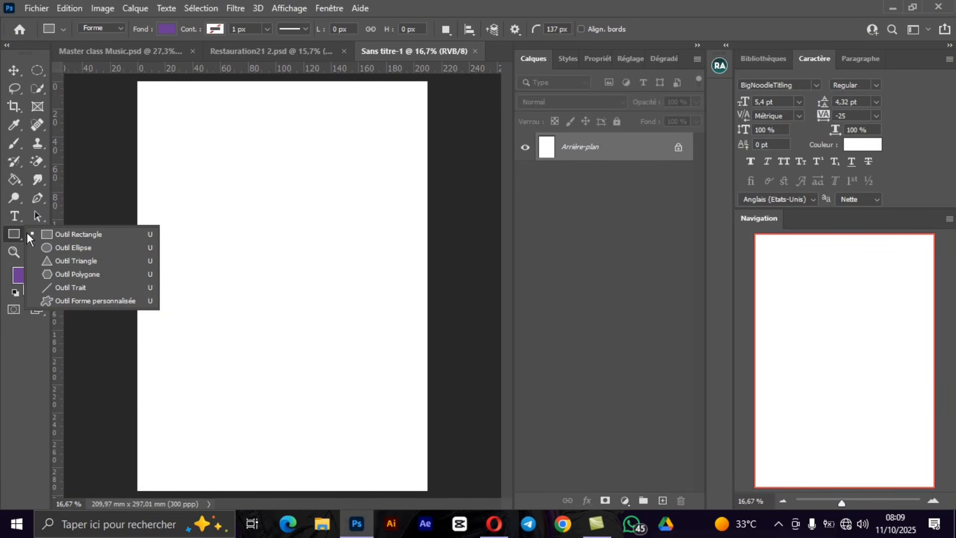
{"action": "left_click", "coordinate": [60, 247]}
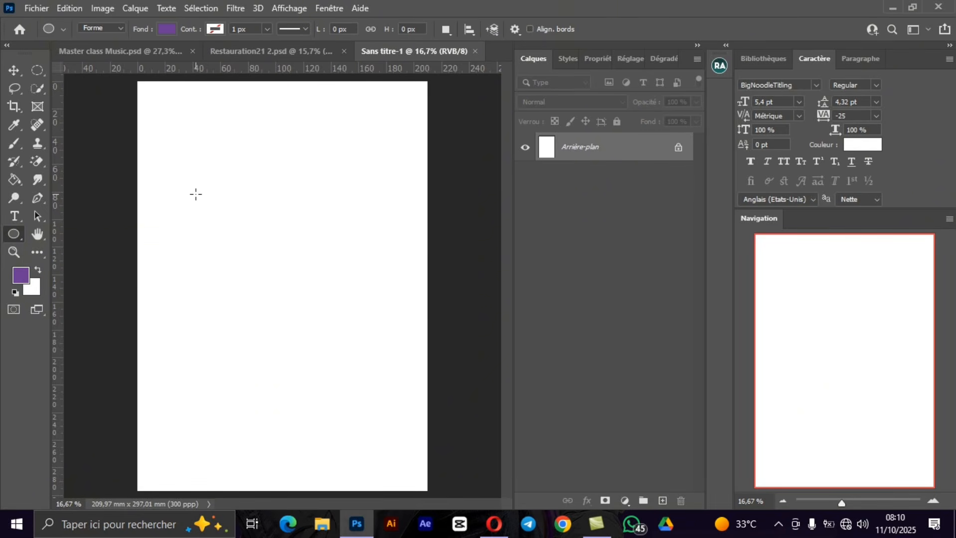
{"action": "left_click_drag", "start_coordinate": [196, 194], "coordinate": [391, 374]}
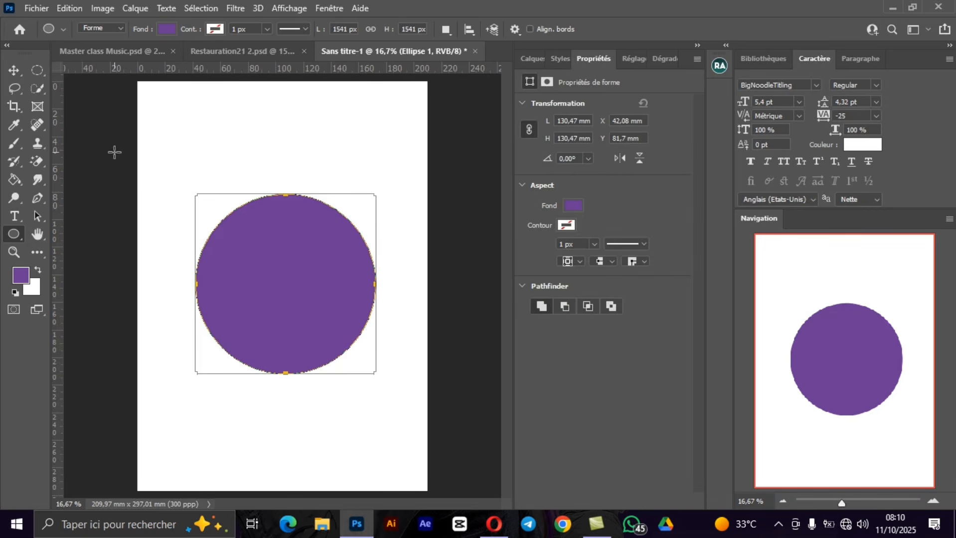
{"action": "left_click", "coordinate": [13, 70]}
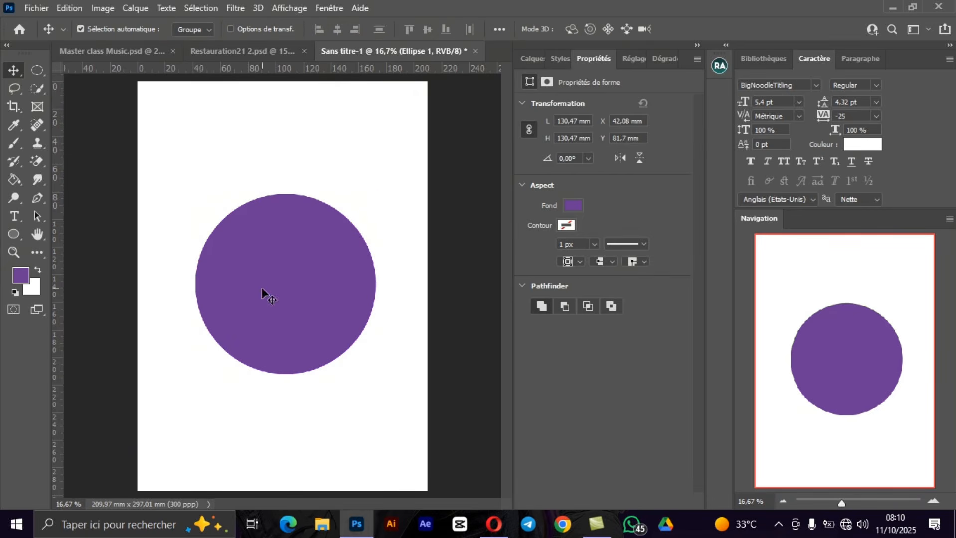
{"action": "mouse_move", "coordinate": [261, 288]}
{"action": "left_mouse_down"}
{"action": "mouse_move", "coordinate": [240, 280]}
{"action": "mouse_move", "coordinate": [254, 287]}
{"action": "left_mouse_up"}
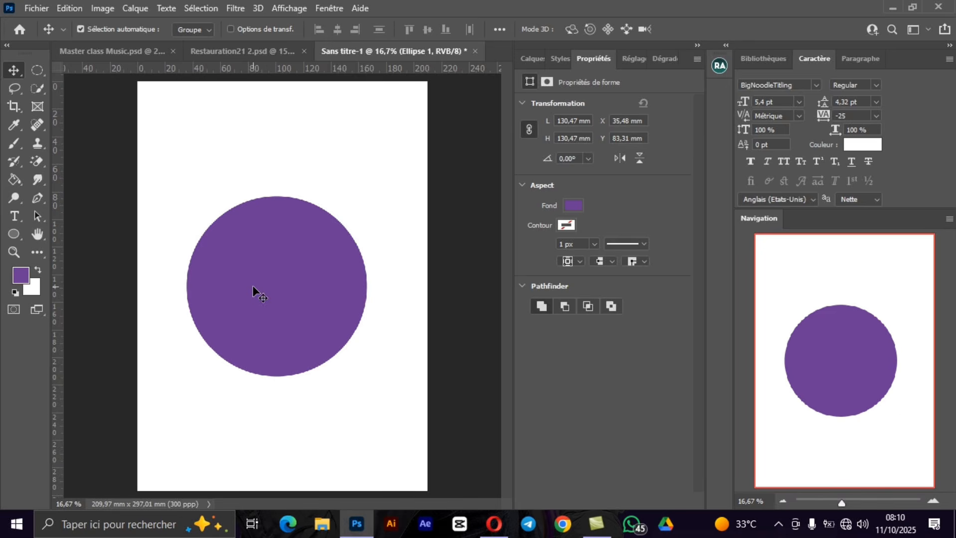
Try to warp the purple circle by pulling its upper edge down to the centre, and its upper-left corner inward.
{"action": "key", "text": "ctrl+t"}
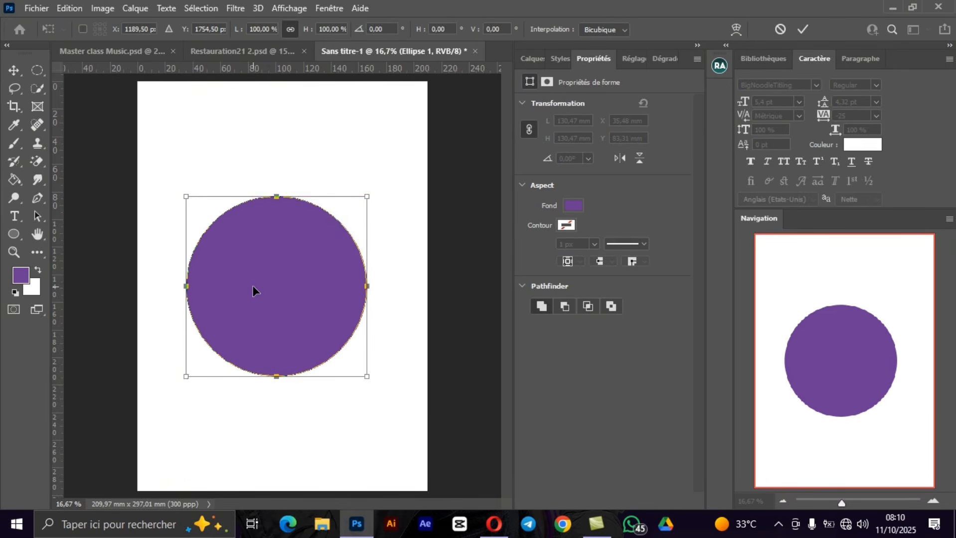
{"action": "right_click", "coordinate": [252, 285]}
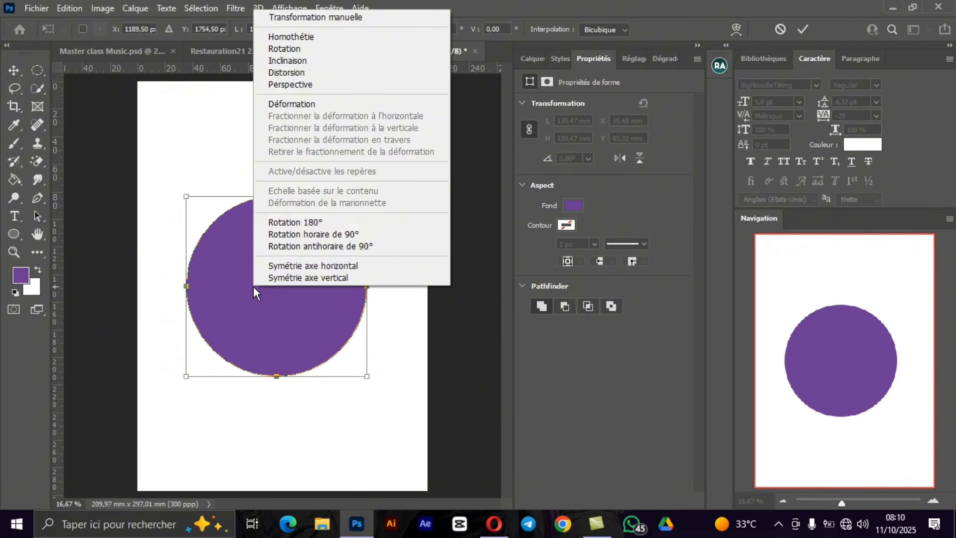
{"action": "left_click", "coordinate": [304, 105]}
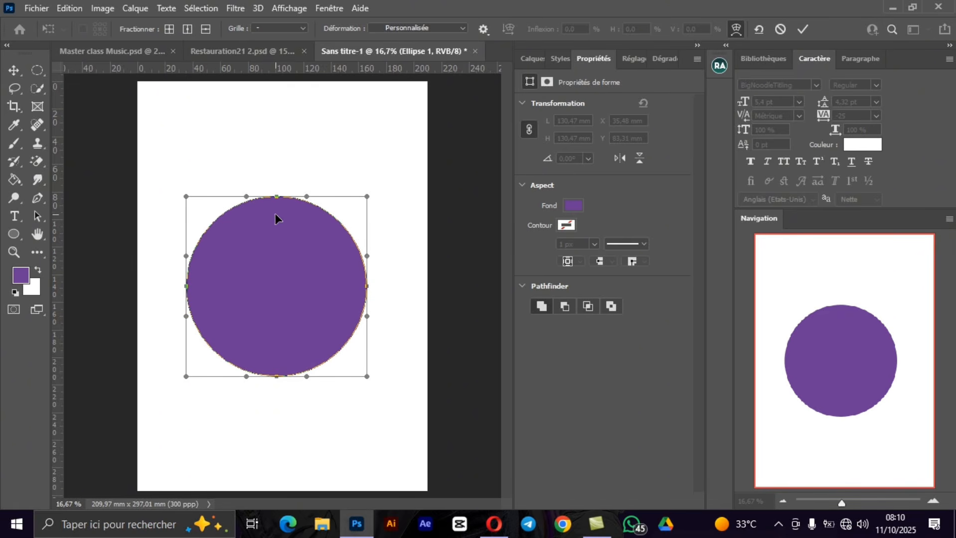
{"action": "left_click_drag", "start_coordinate": [276, 199], "coordinate": [280, 294]}
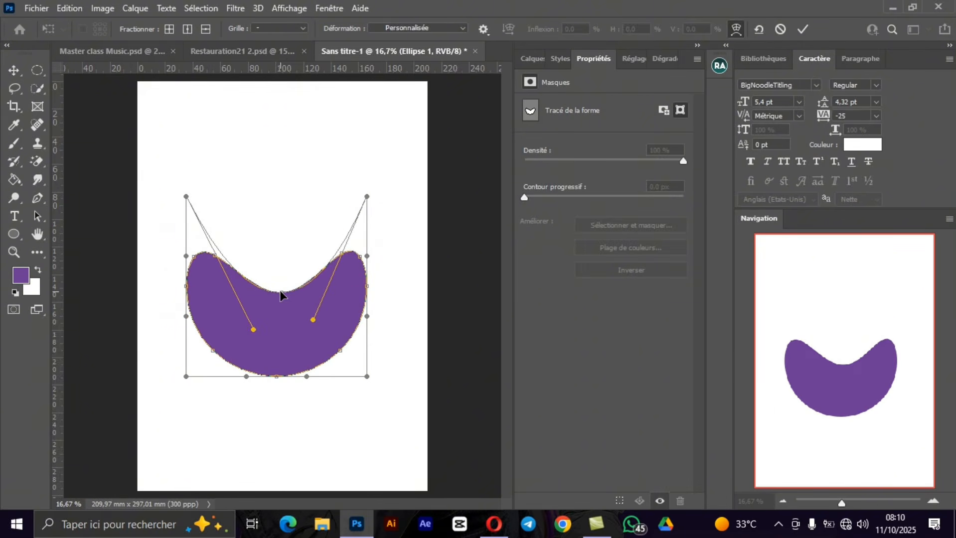
{"action": "key", "text": "ctrl+z"}
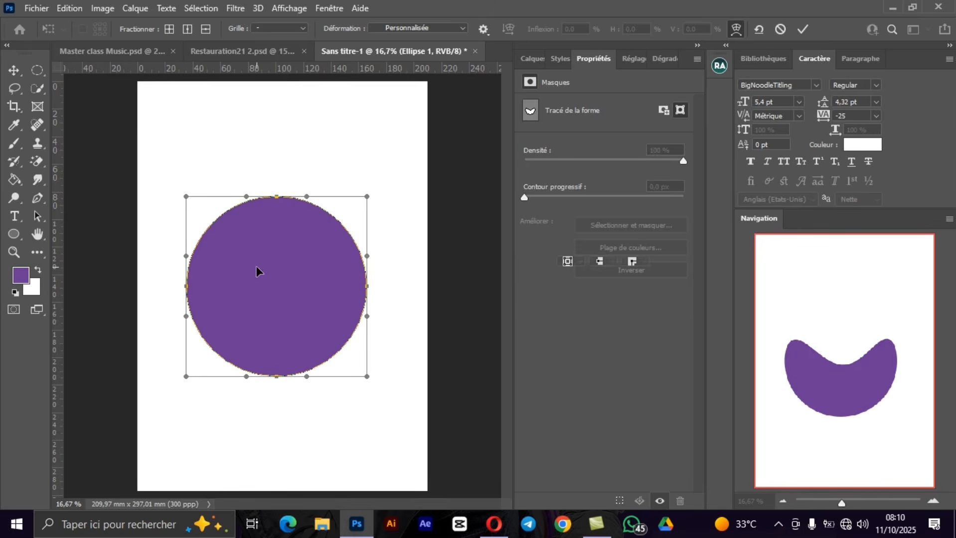
{"action": "left_click_drag", "start_coordinate": [186, 197], "coordinate": [325, 341]}
{"action": "key", "text": "ctrl+z"}
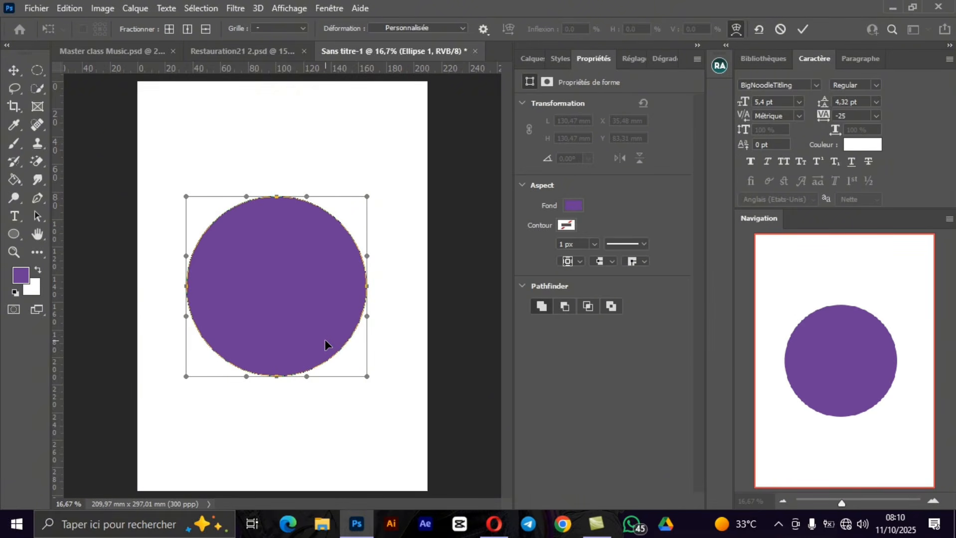
Cancel the warp and delete the purple circle.
{"action": "key", "text": "Escape"}
{"action": "key", "text": "Delete"}
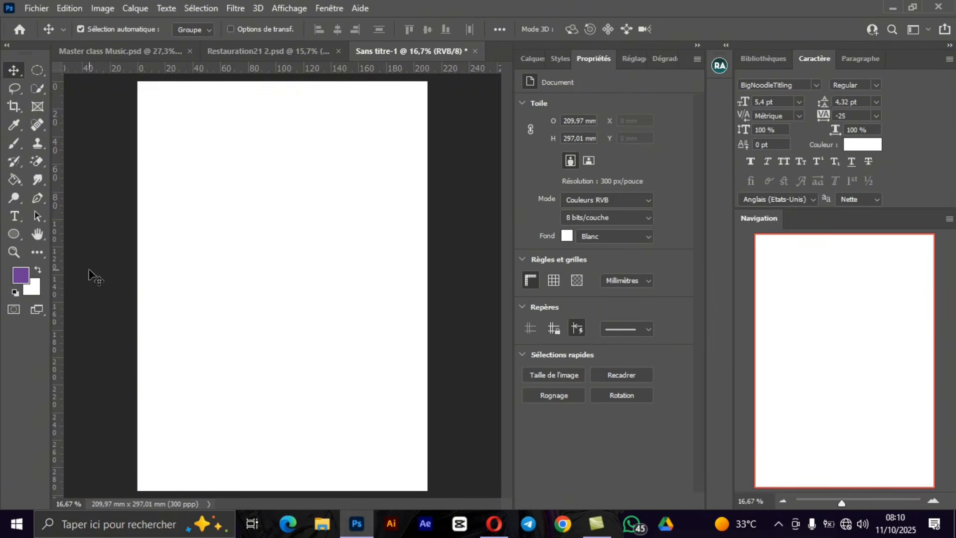
{"action": "left_click", "coordinate": [14, 234]}
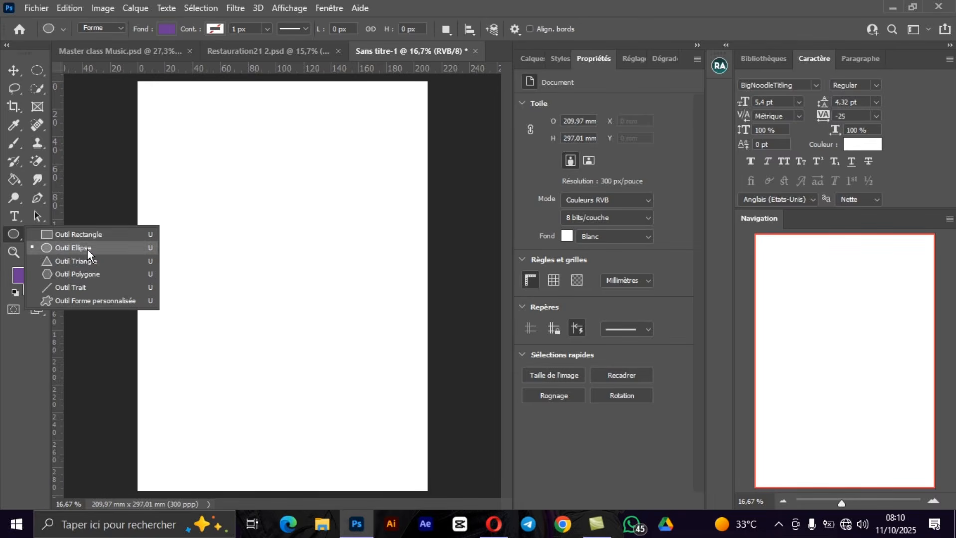
{"action": "left_click", "coordinate": [87, 251]}
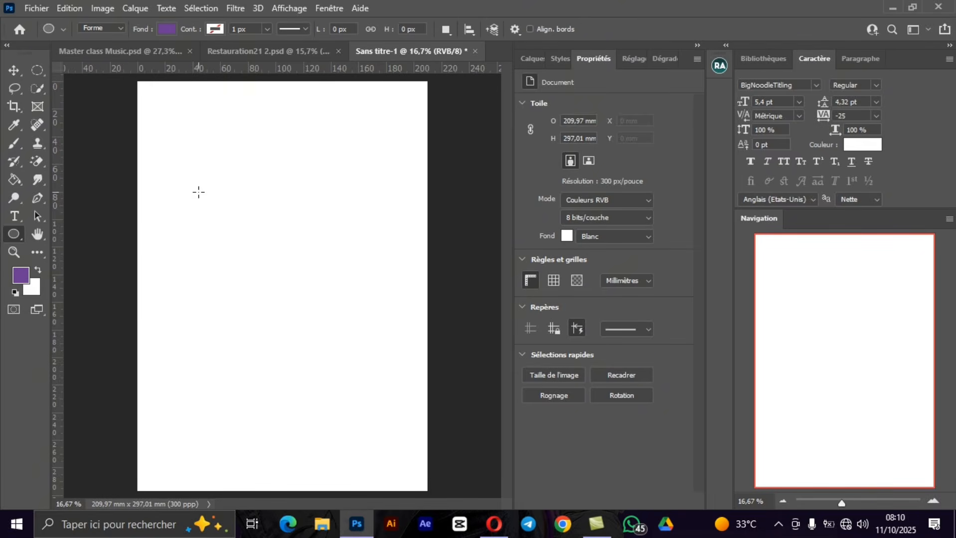
{"action": "left_click_drag", "start_coordinate": [198, 192], "coordinate": [383, 364]}
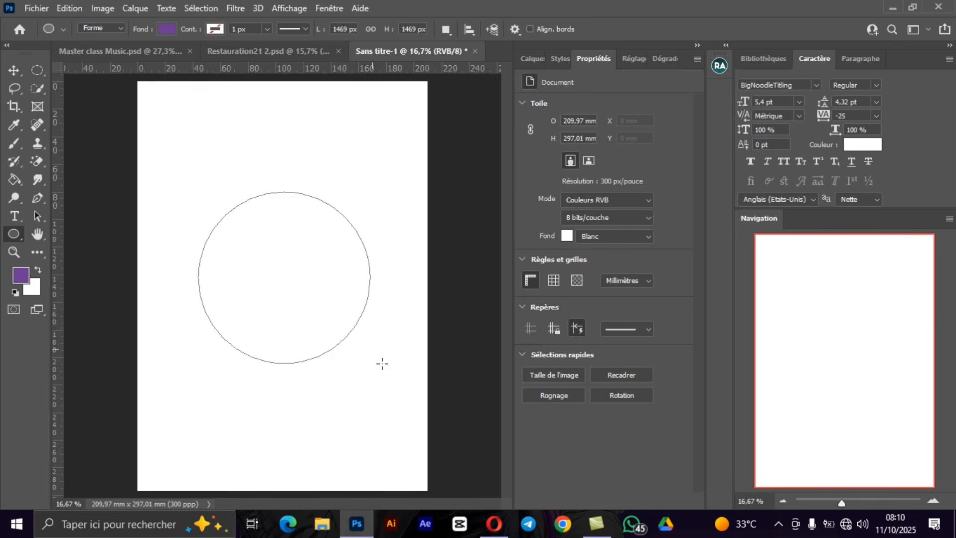
{"action": "key", "text": "ctrl+z"}
{"action": "key", "text": "l"}
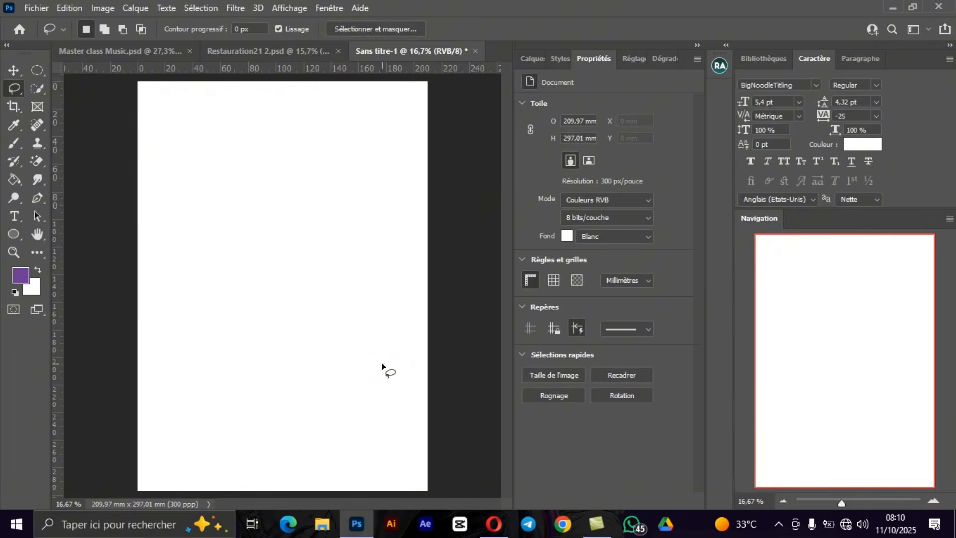
{"action": "key", "text": "m"}
Draw a purple rounded square about 111 mm wide with 137 px corner radii, slightly above the page's middle.
{"action": "left_click", "coordinate": [14, 233]}
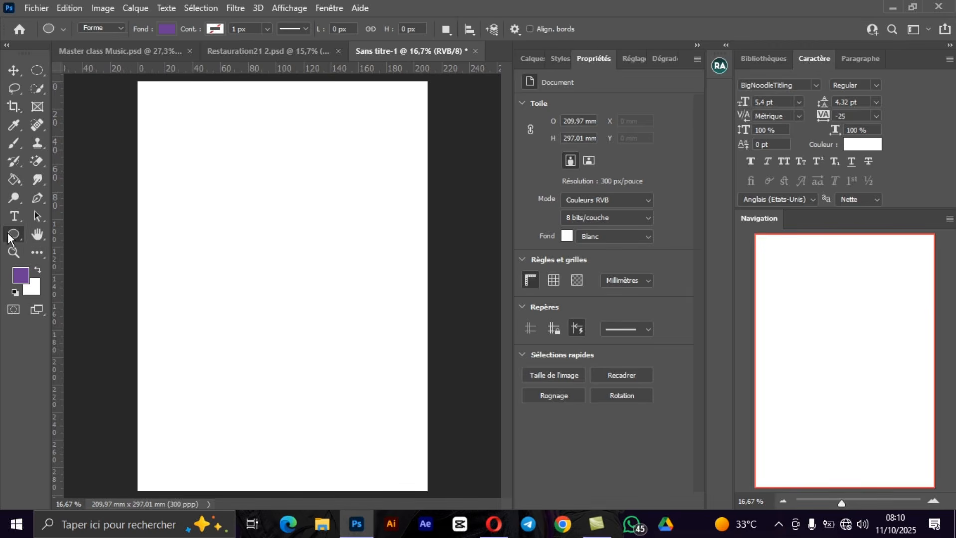
{"action": "right_click", "coordinate": [14, 233]}
{"action": "left_click", "coordinate": [65, 234]}
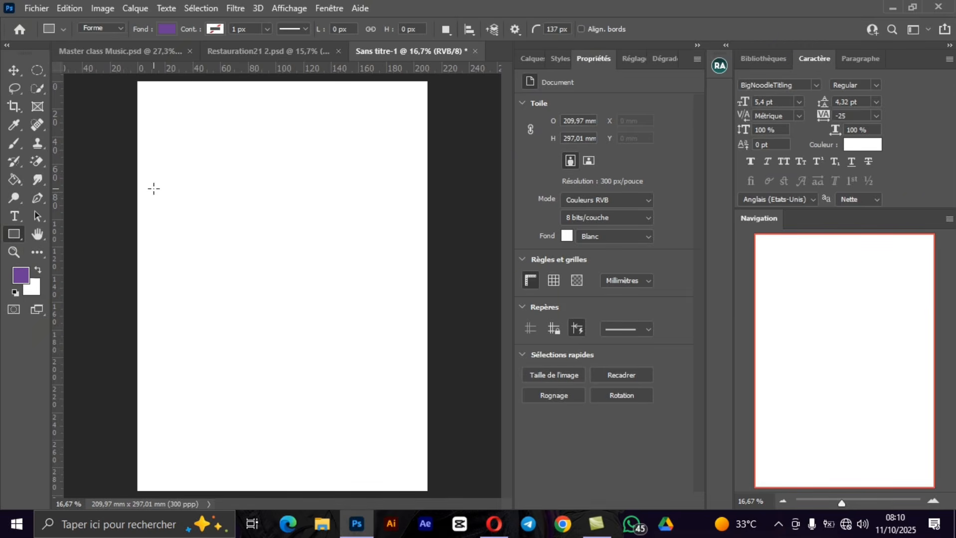
{"action": "left_click_drag", "start_coordinate": [197, 181], "coordinate": [351, 354]}
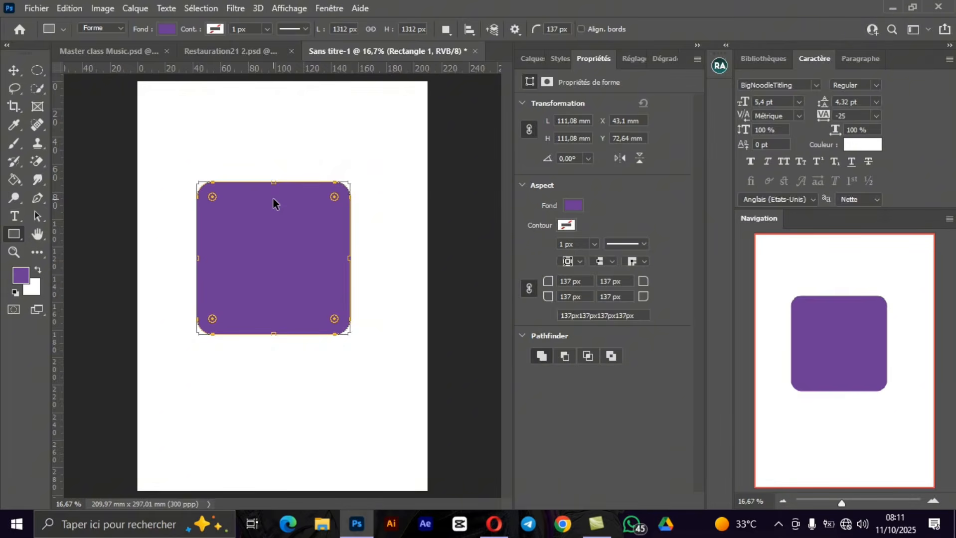
Try to warp the rounded square into a pointed freeform shape by pulling its two upper corners and lower-right corner outward.
{"action": "key", "text": "ctrl+t"}
{"action": "right_click", "coordinate": [273, 199]}
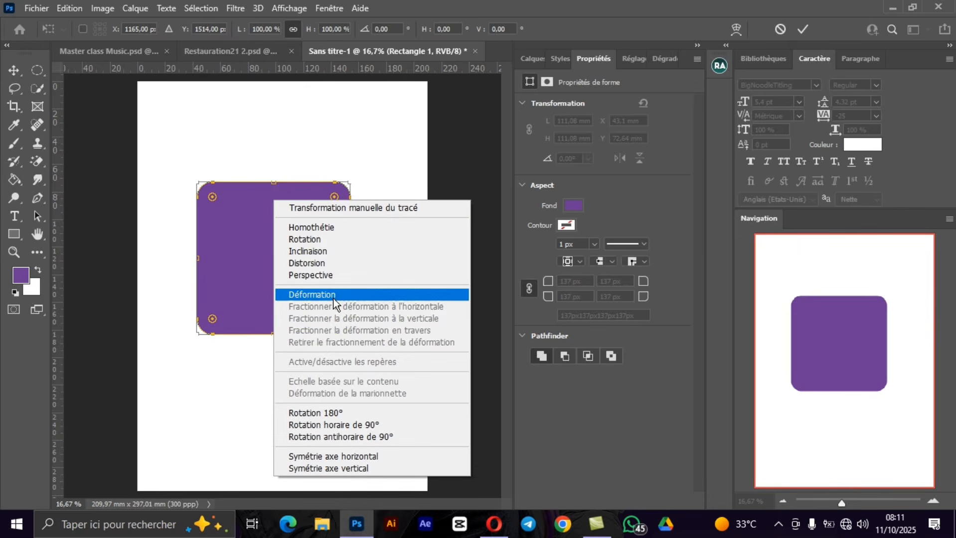
{"action": "left_click", "coordinate": [329, 293]}
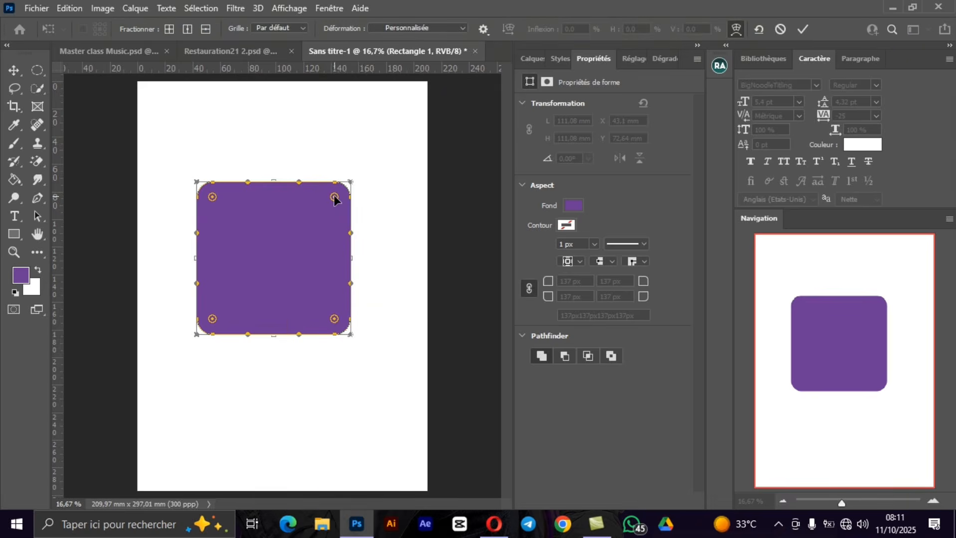
{"action": "left_click_drag", "start_coordinate": [334, 196], "coordinate": [392, 227]}
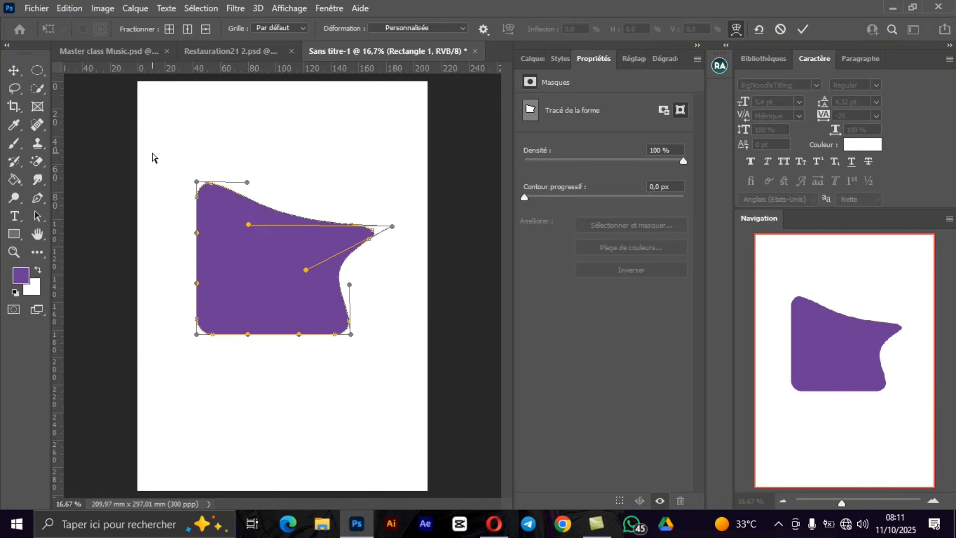
{"action": "left_click_drag", "start_coordinate": [196, 184], "coordinate": [154, 269]}
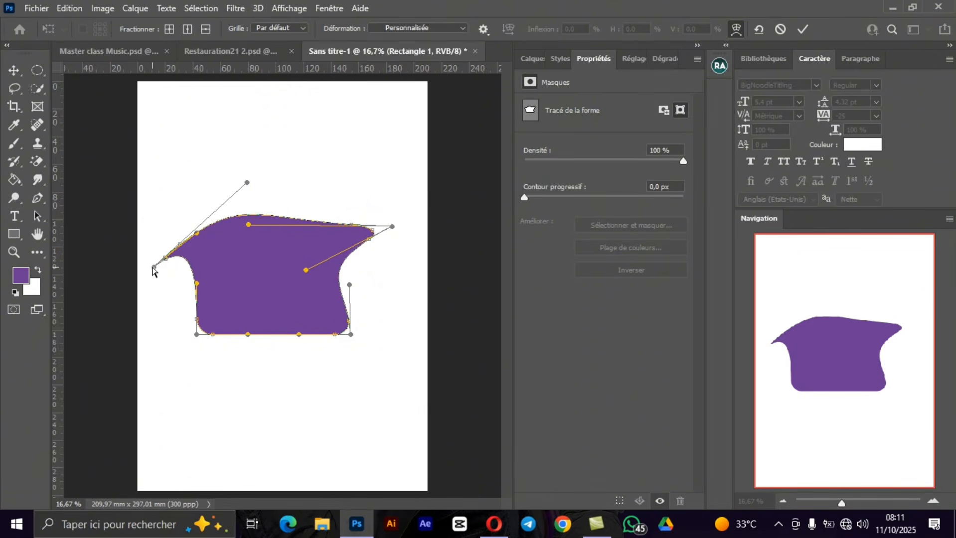
{"action": "left_click_drag", "start_coordinate": [153, 267], "coordinate": [205, 127]}
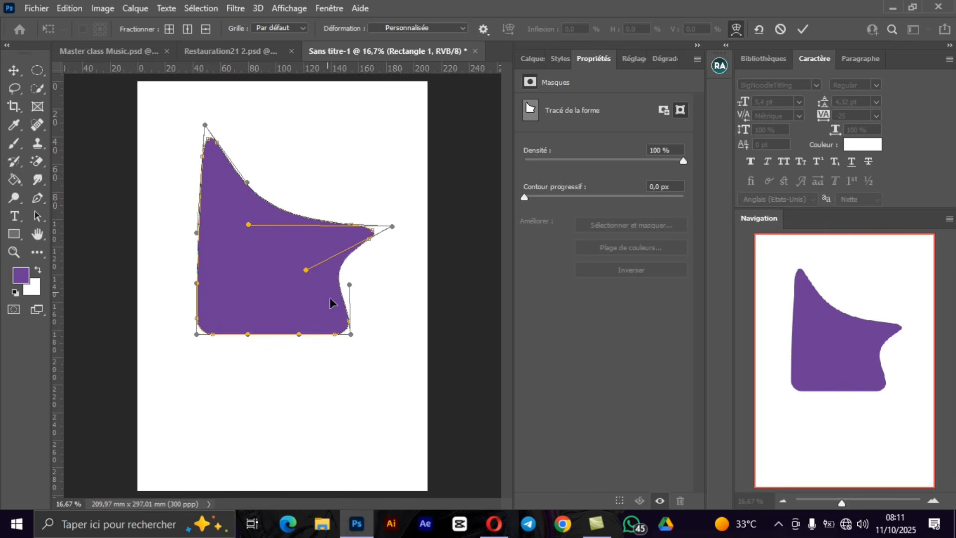
{"action": "left_click_drag", "start_coordinate": [351, 334], "coordinate": [283, 440]}
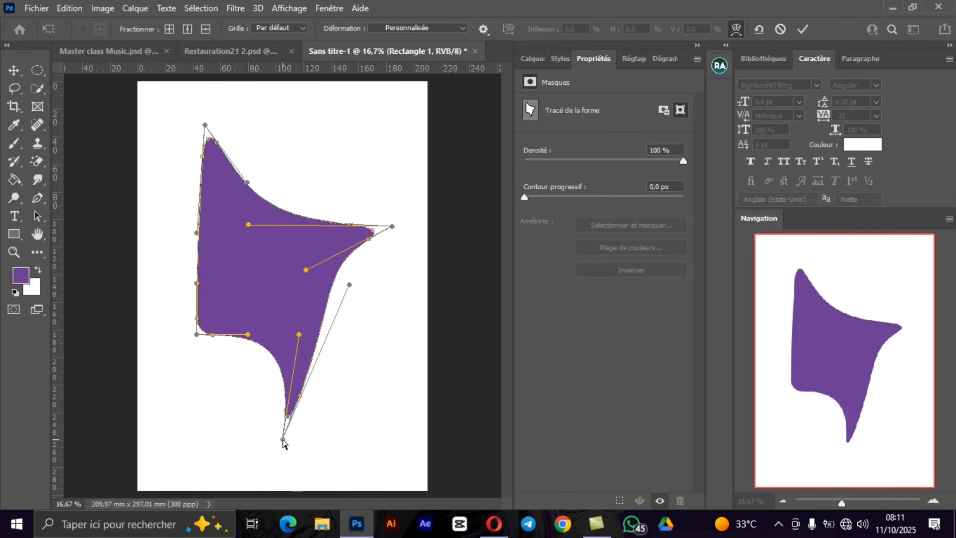
Undo all the corner warps on the rounded square.
{"action": "key", "text": "ctrl+z"}
{"action": "key", "text": "ctrl+z"}
{"action": "key", "text": "ctrl+z"}
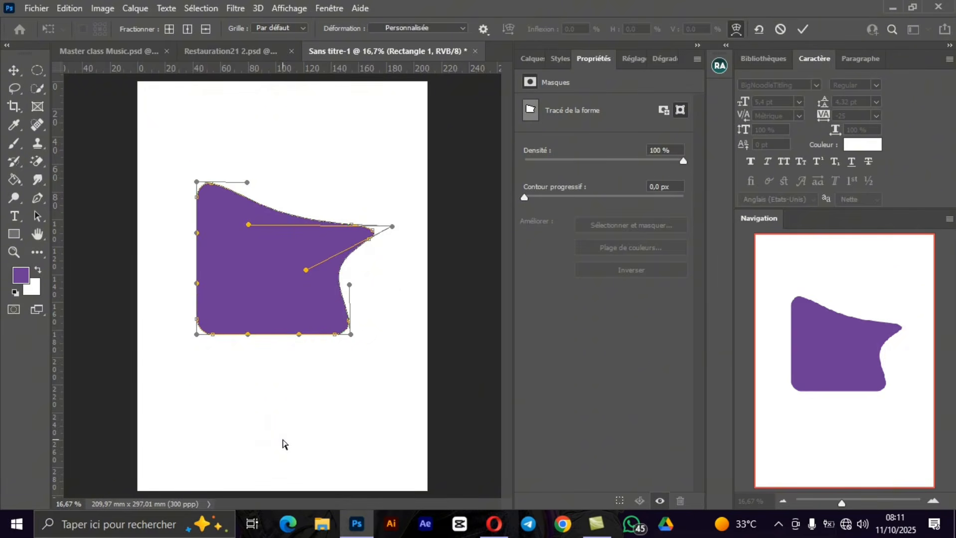
{"action": "key", "text": "ctrl+z"}
{"action": "key", "text": "ctrl+z"}
{"action": "key", "text": "ctrl+z"}
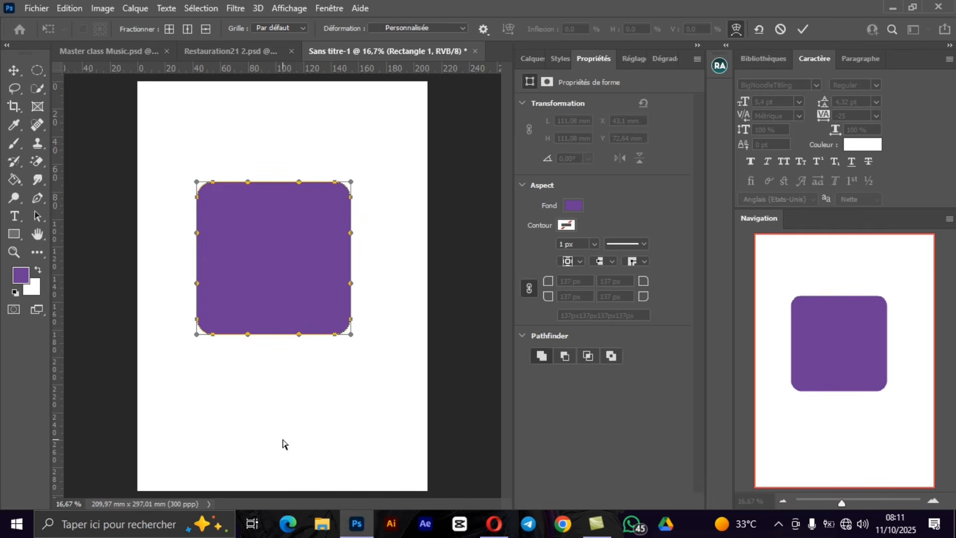
{"action": "left_click", "coordinate": [13, 70]}
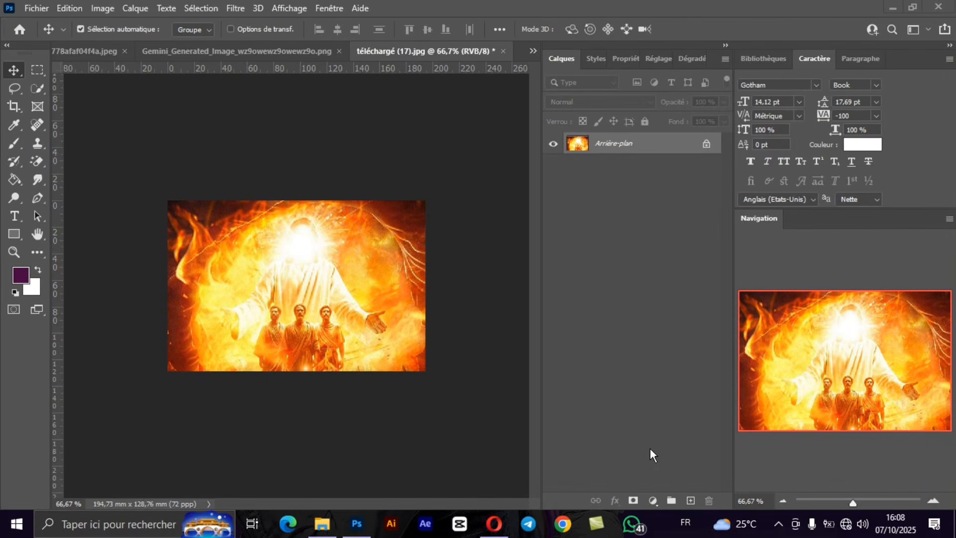
Apply a Gaussian blur with a 3.8 px radius to the fiery background image in téléchargé (17).jpg.
{"action": "left_click", "coordinate": [239, 8]}
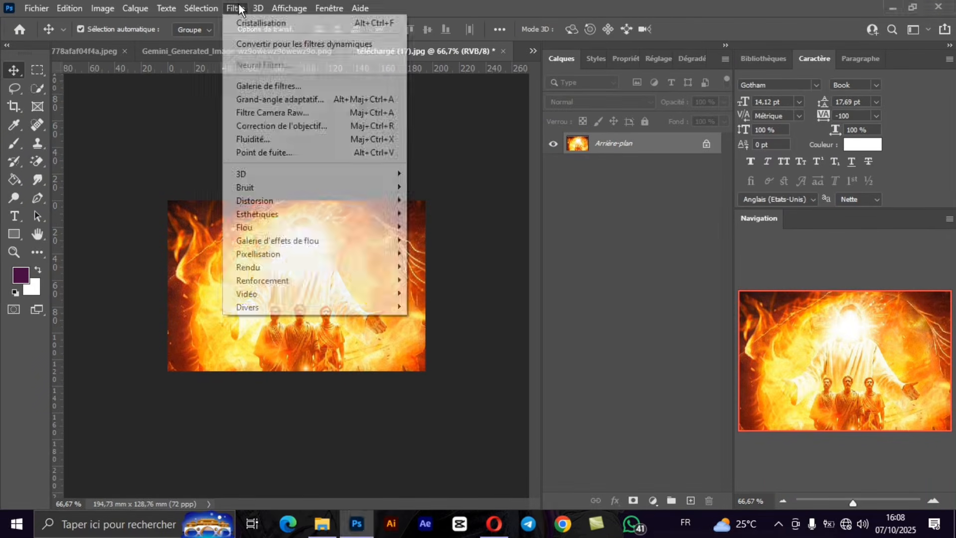
{"action": "mouse_move", "coordinate": [292, 227]}
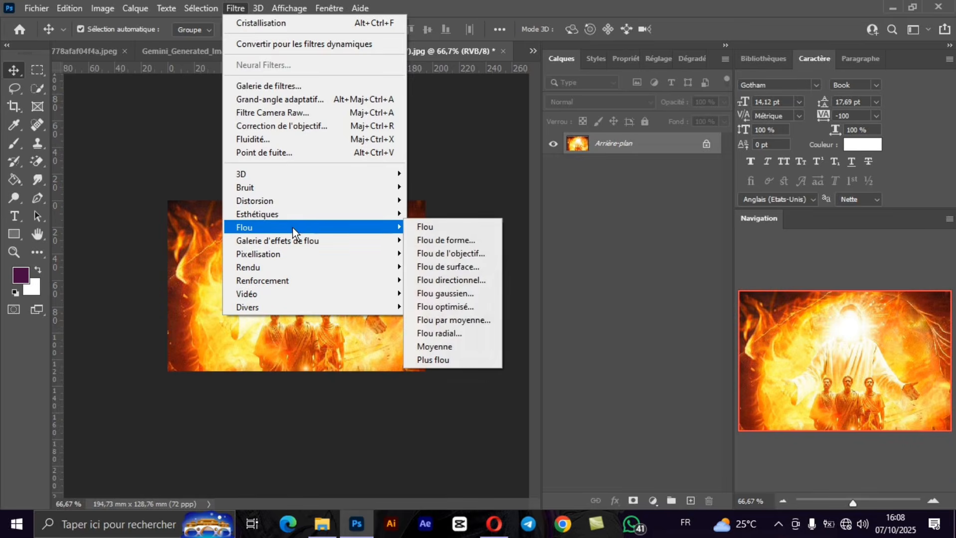
{"action": "left_click", "coordinate": [441, 292]}
{"action": "left_click_drag", "start_coordinate": [581, 321], "coordinate": [567, 324]}
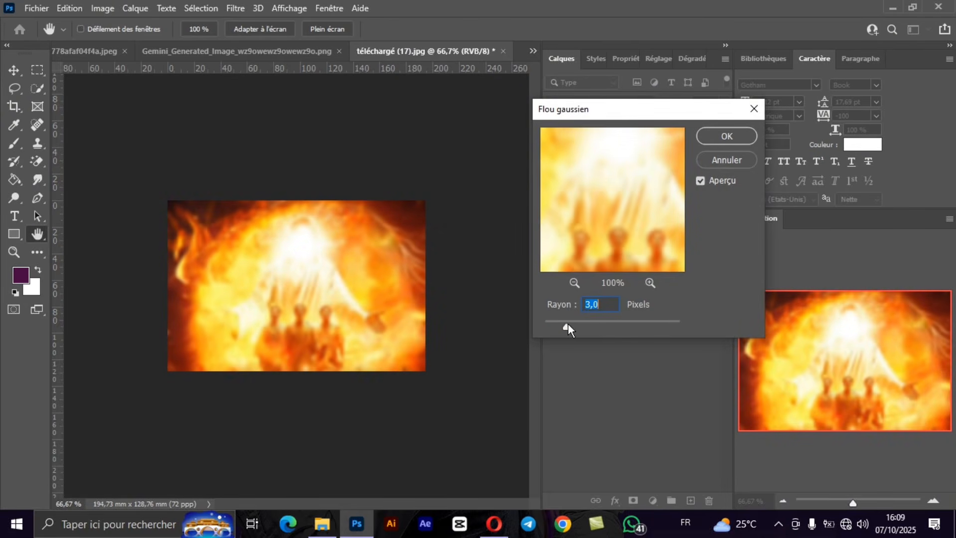
{"action": "left_click", "coordinate": [726, 136]}
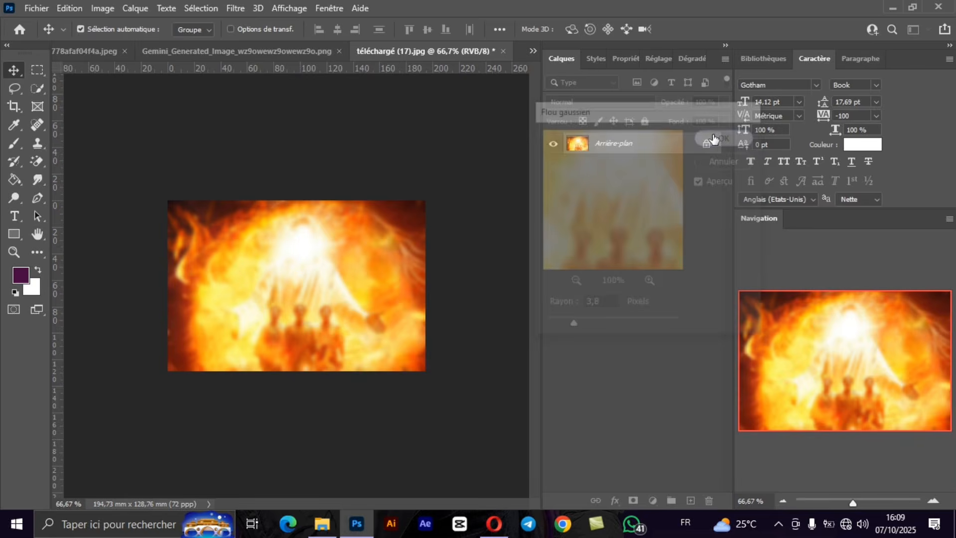
Add a pattern fill layer over the blurred image using the small scattered-squares pattern from the Basic_Elements_by_peter group.
{"action": "left_click", "coordinate": [653, 500]}
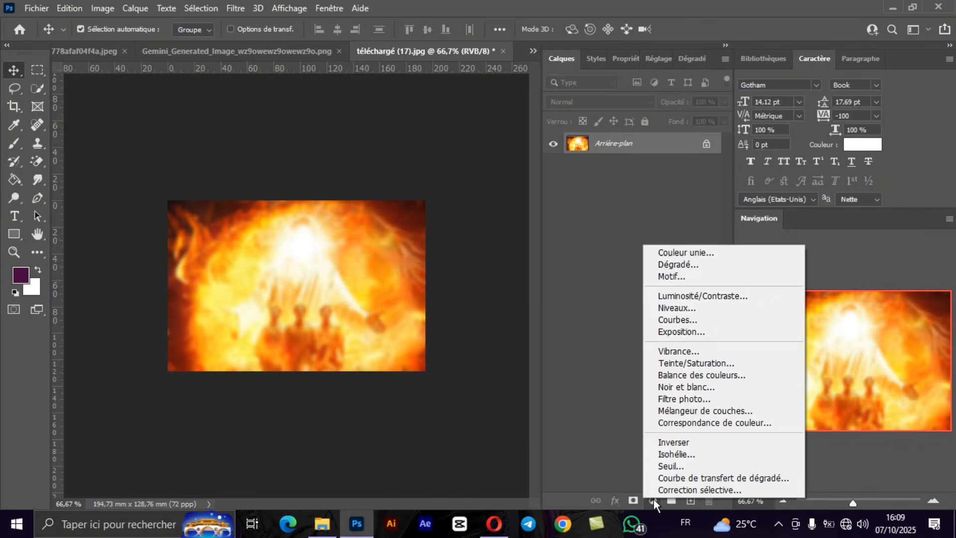
{"action": "left_click", "coordinate": [675, 278]}
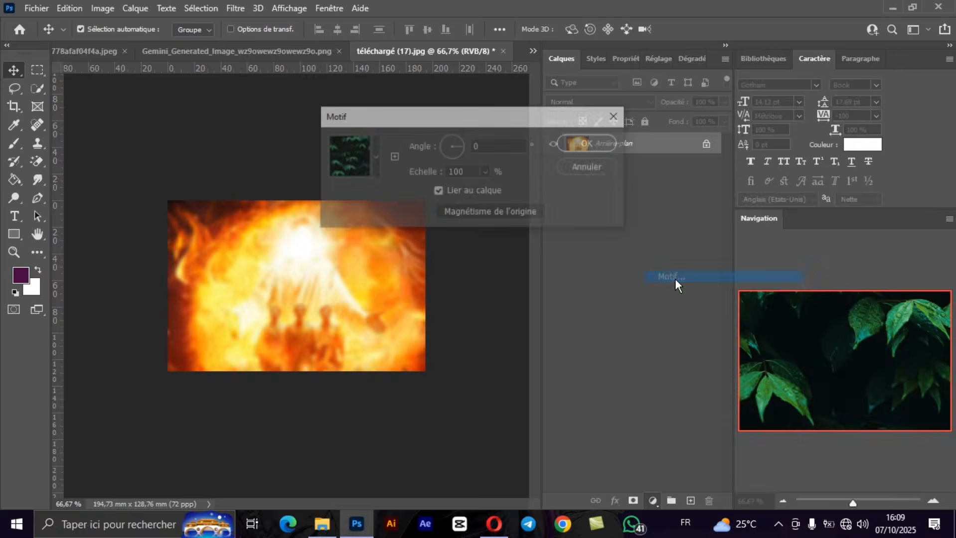
{"action": "left_click", "coordinate": [375, 158]}
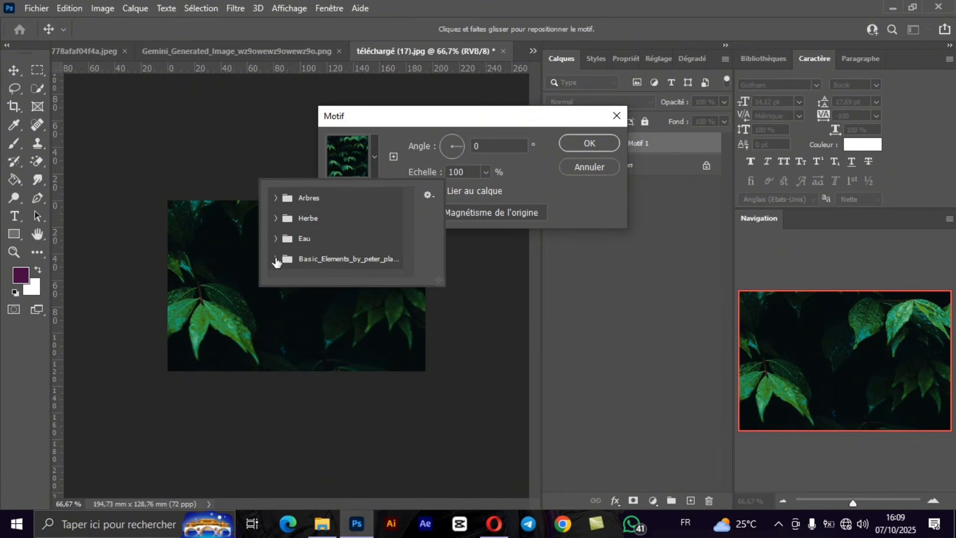
{"action": "left_click", "coordinate": [275, 259]}
{"action": "left_click_drag", "start_coordinate": [410, 206], "coordinate": [403, 240]}
{"action": "left_click", "coordinate": [316, 250]}
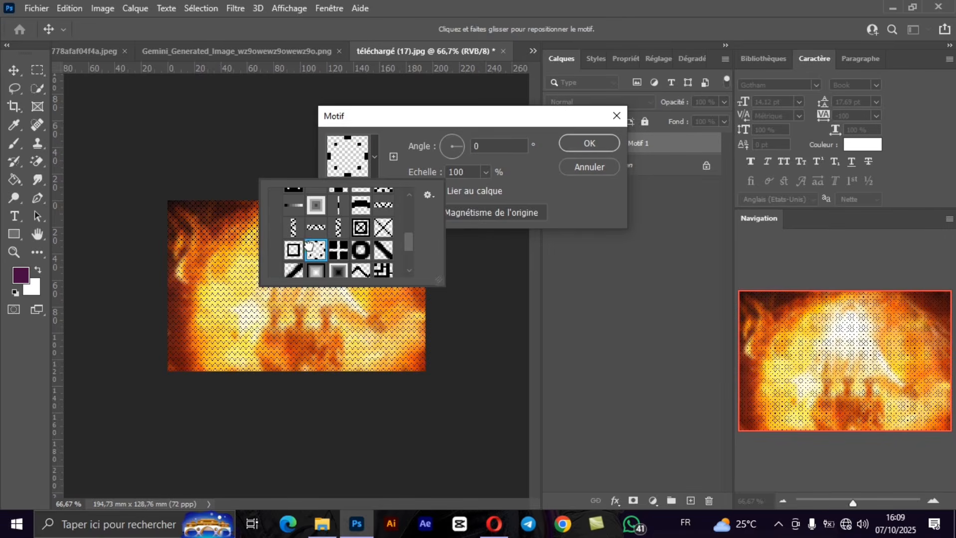
Set the pattern fill's scale to 10%, confirm it, and change the layer's blend mode to Lumière tamisée.
{"action": "left_click", "coordinate": [470, 172]}
{"action": "type", "text": "10"}
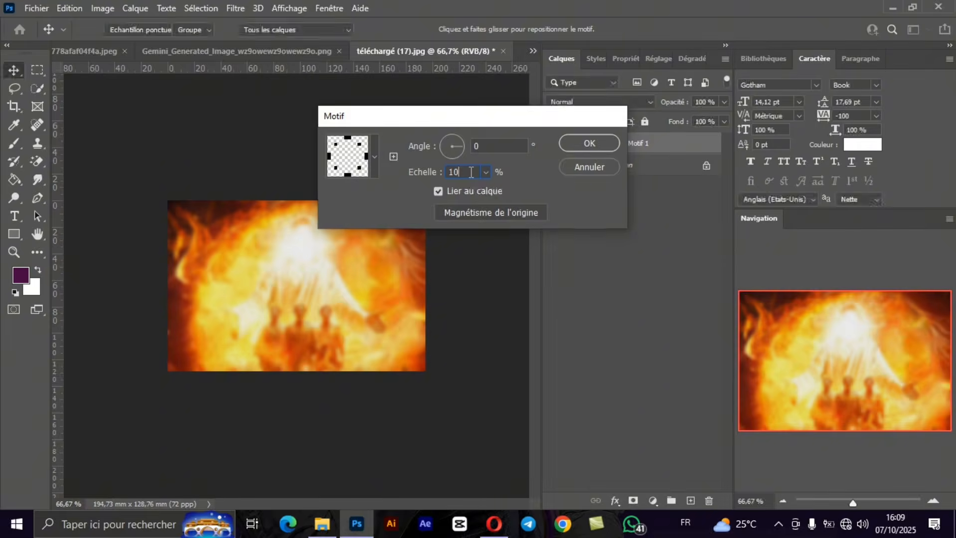
{"action": "key", "text": "Return"}
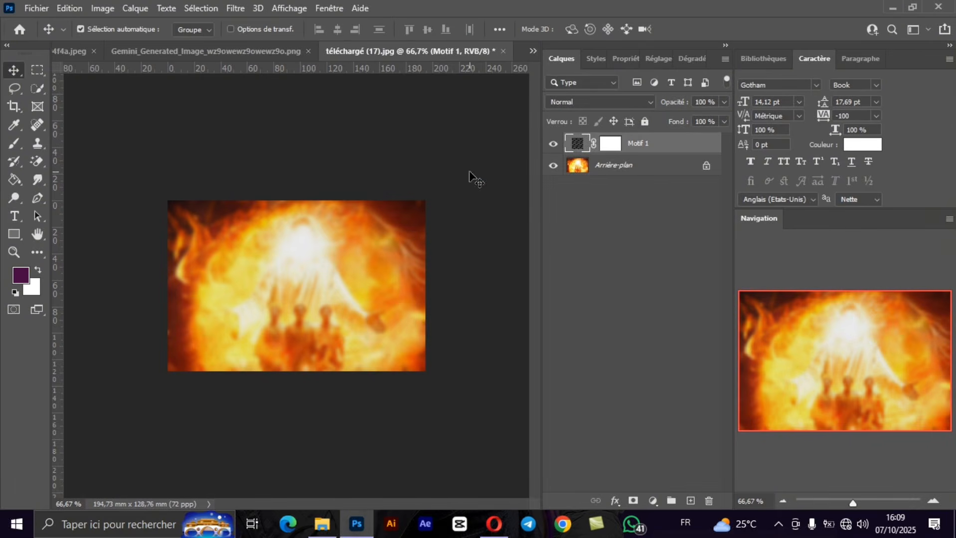
{"action": "left_click", "coordinate": [623, 101]}
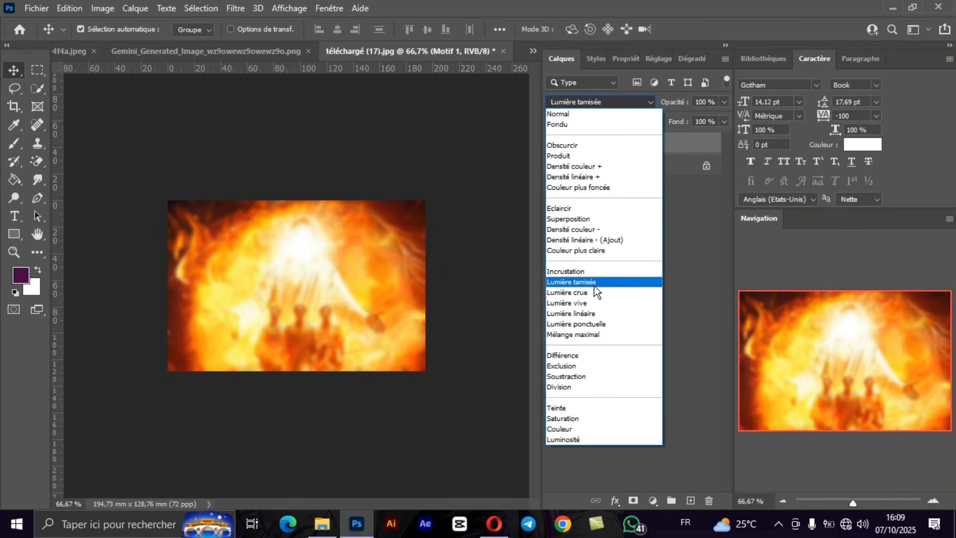
{"action": "left_click", "coordinate": [586, 283]}
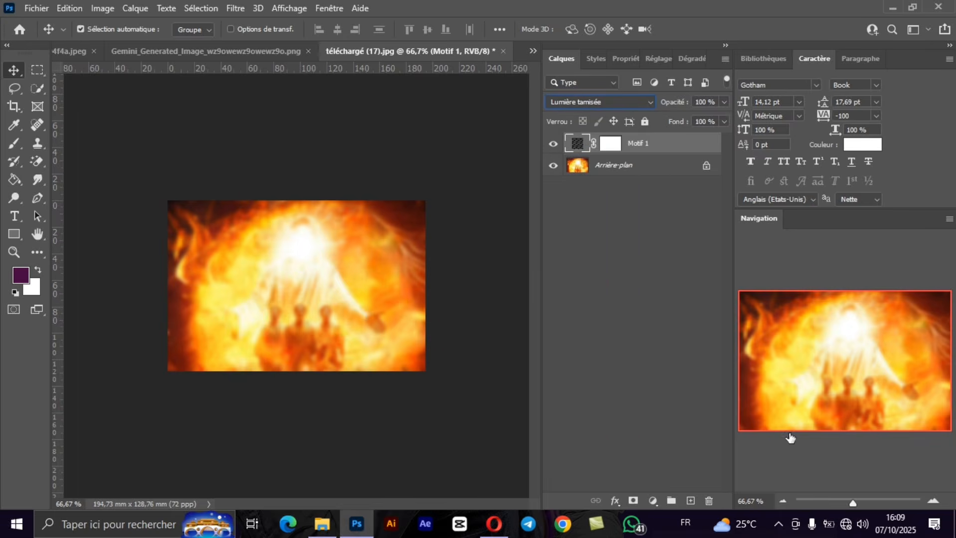
Set the Motif 1 pattern fill's scale to 50%.
{"action": "left_click_drag", "start_coordinate": [853, 502], "coordinate": [866, 502]}
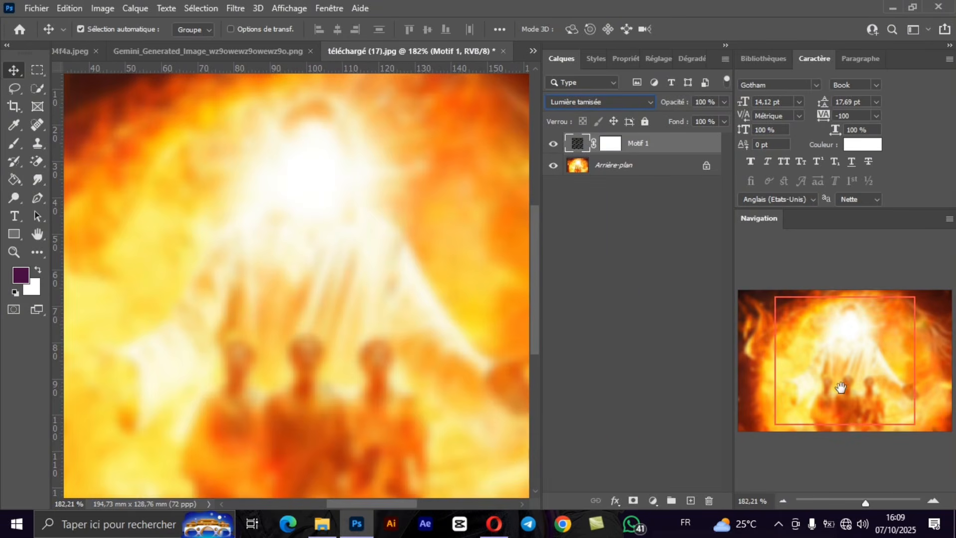
{"action": "left_click_drag", "start_coordinate": [840, 387], "coordinate": [825, 381]}
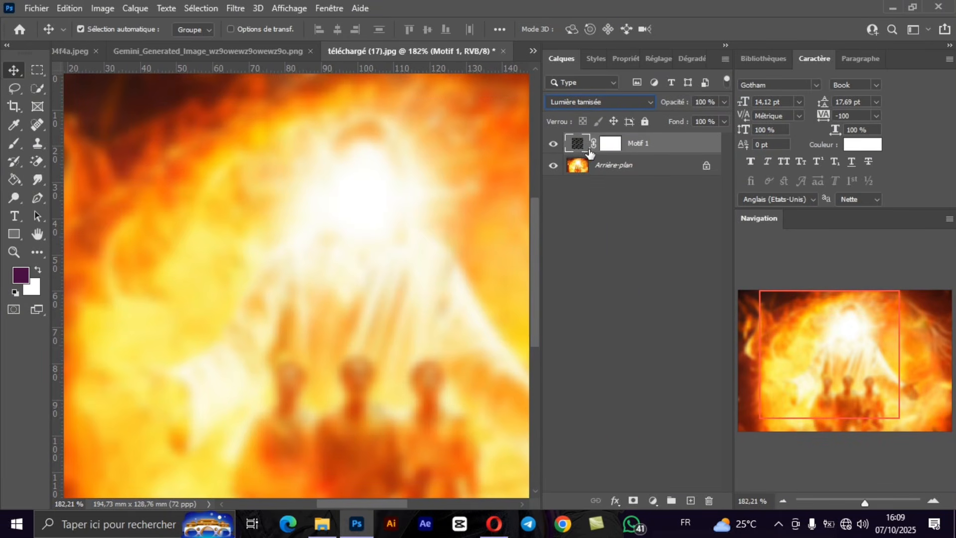
{"action": "double_click", "coordinate": [581, 149]}
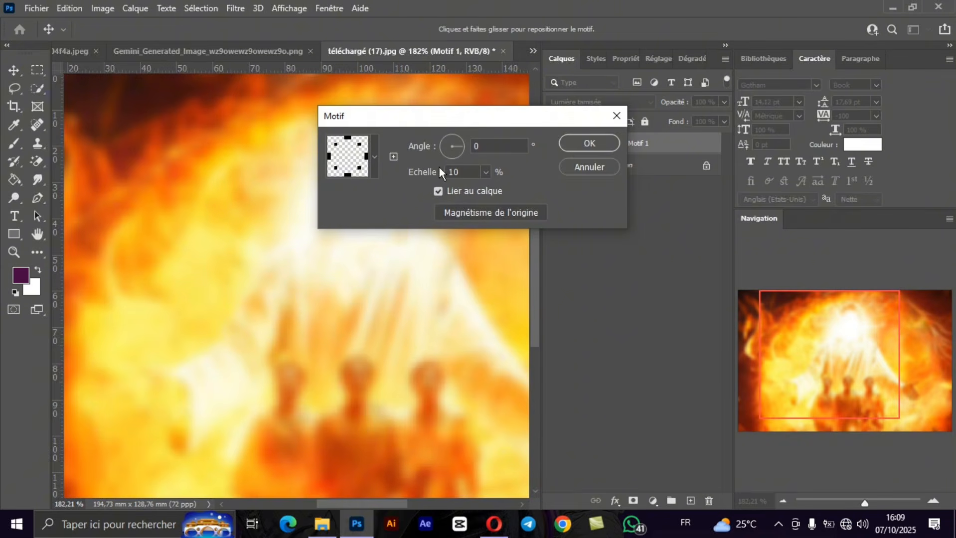
{"action": "left_click", "coordinate": [466, 173]}
{"action": "key", "text": "Return"}
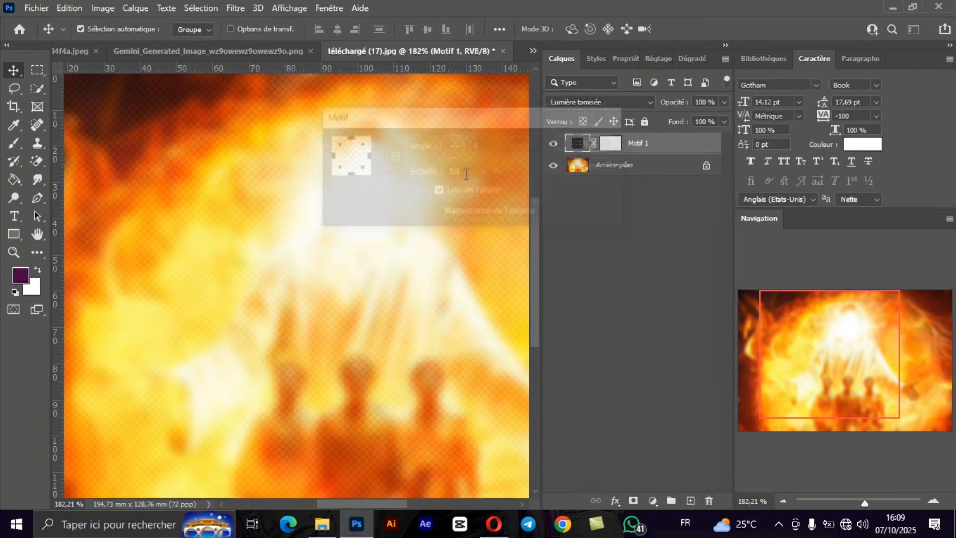
{"action": "left_click_drag", "start_coordinate": [847, 504], "coordinate": [856, 504]}
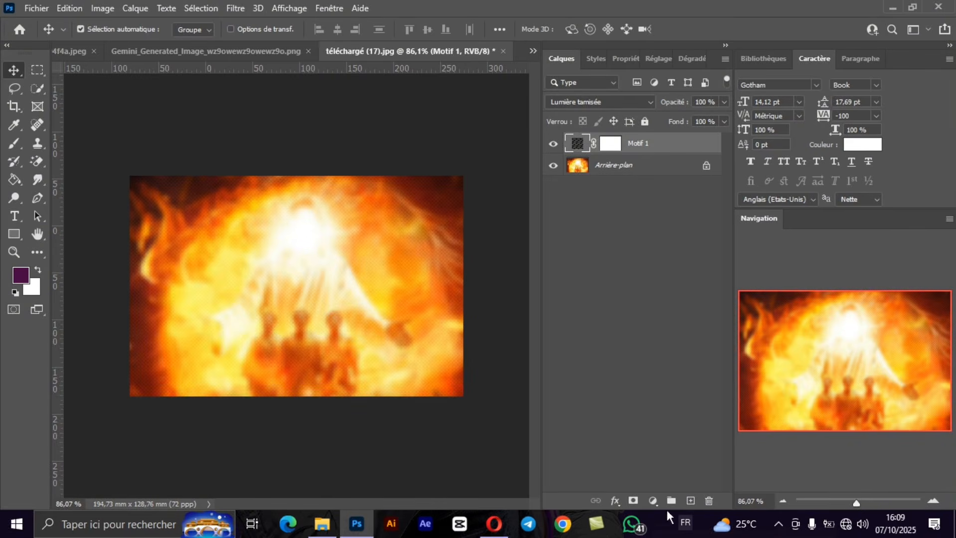
Add a Teinte/Saturation adjustment layer above the pattern fill and shift its hue to -23.
{"action": "left_click", "coordinate": [653, 500]}
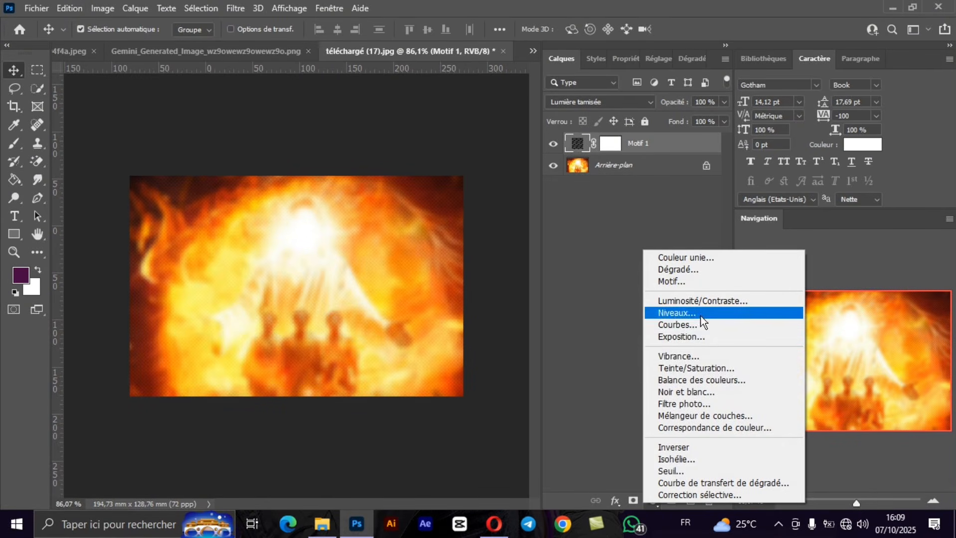
{"action": "left_click", "coordinate": [715, 368]}
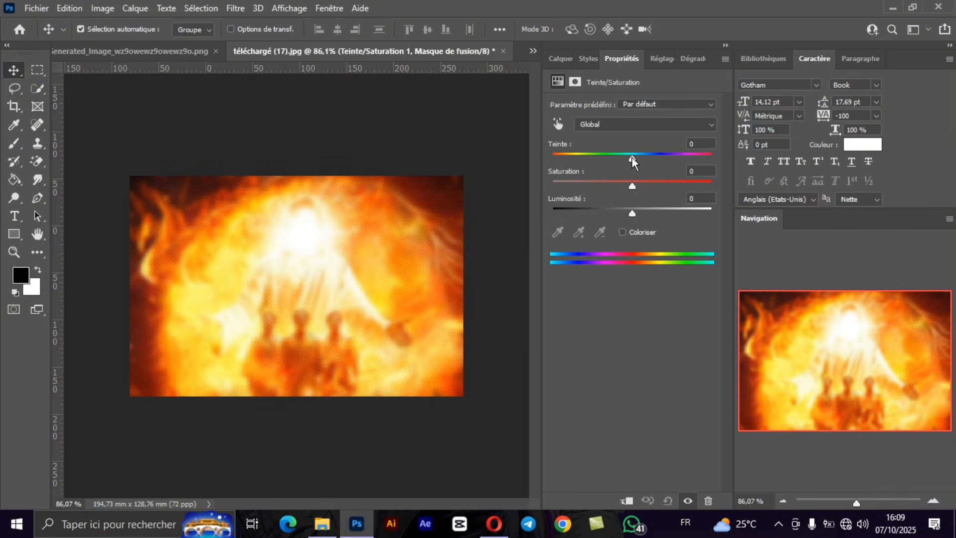
{"action": "mouse_move", "coordinate": [632, 157]}
{"action": "left_mouse_down"}
{"action": "mouse_move", "coordinate": [694, 162]}
{"action": "mouse_move", "coordinate": [568, 165]}
{"action": "mouse_move", "coordinate": [716, 166]}
{"action": "mouse_move", "coordinate": [561, 162]}
{"action": "mouse_move", "coordinate": [614, 161]}
{"action": "left_mouse_up"}
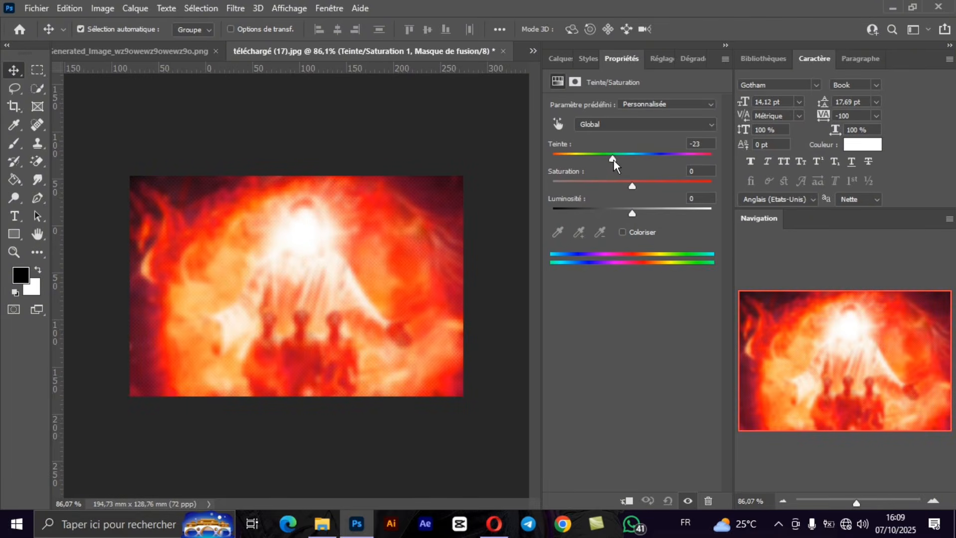
Colorize the image in pinkish magenta with the Teinte/Saturation adjustment, using saturation 48 and lightness +3.
{"action": "left_click", "coordinate": [621, 231]}
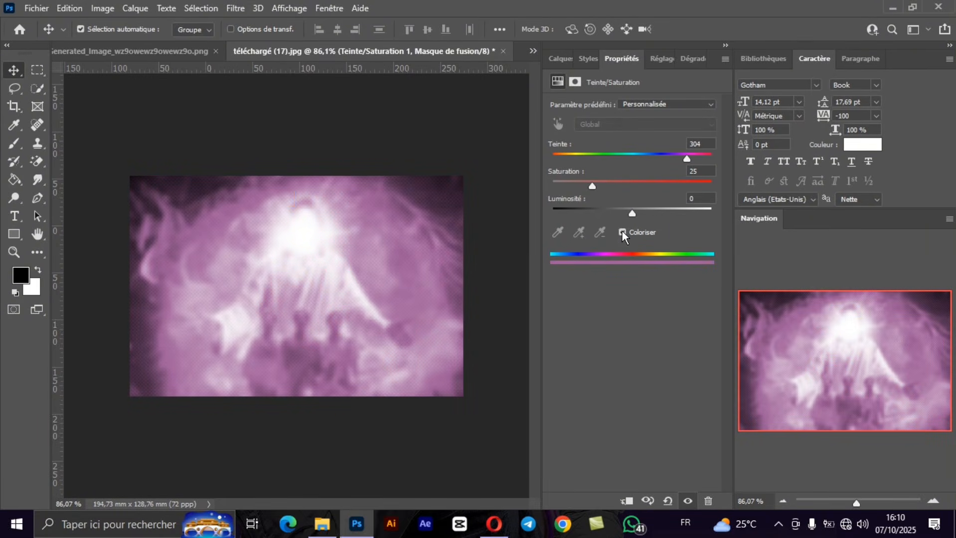
{"action": "left_click_drag", "start_coordinate": [589, 182], "coordinate": [616, 184]}
{"action": "left_click_drag", "start_coordinate": [681, 184], "coordinate": [635, 215]}
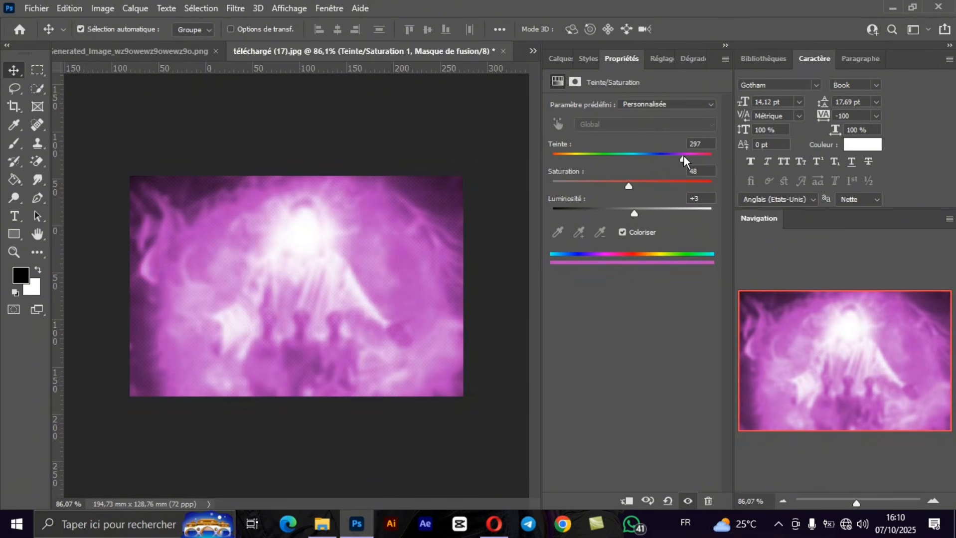
{"action": "mouse_move", "coordinate": [684, 157]}
{"action": "left_mouse_down"}
{"action": "mouse_move", "coordinate": [548, 161]}
{"action": "mouse_move", "coordinate": [713, 159]}
{"action": "mouse_move", "coordinate": [688, 160]}
{"action": "left_mouse_up"}
{"action": "left_click", "coordinate": [558, 58]}
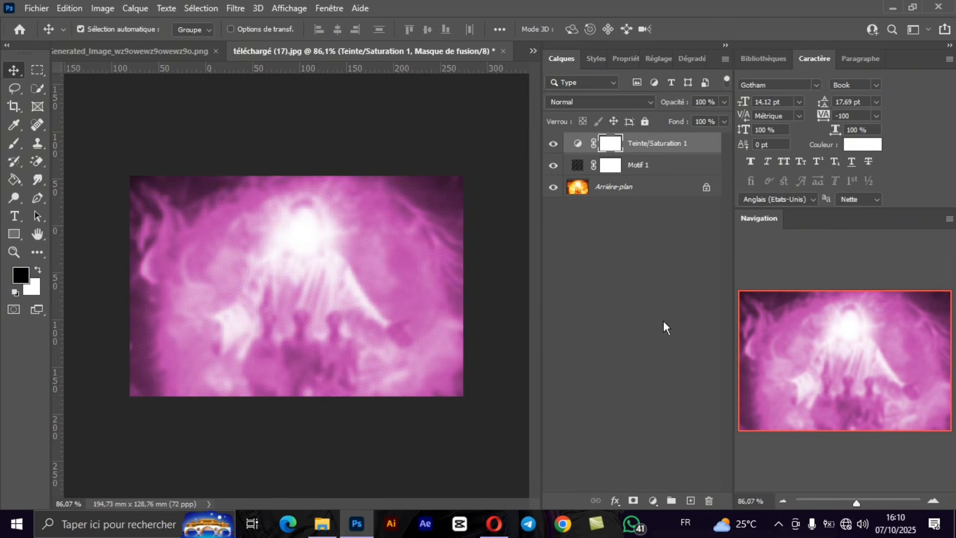
Add a colour-to-transparent gradient fill layer on top, deleting its end colour stop and moving the transparent opacity stop to 58%.
{"action": "left_click", "coordinate": [651, 500]}
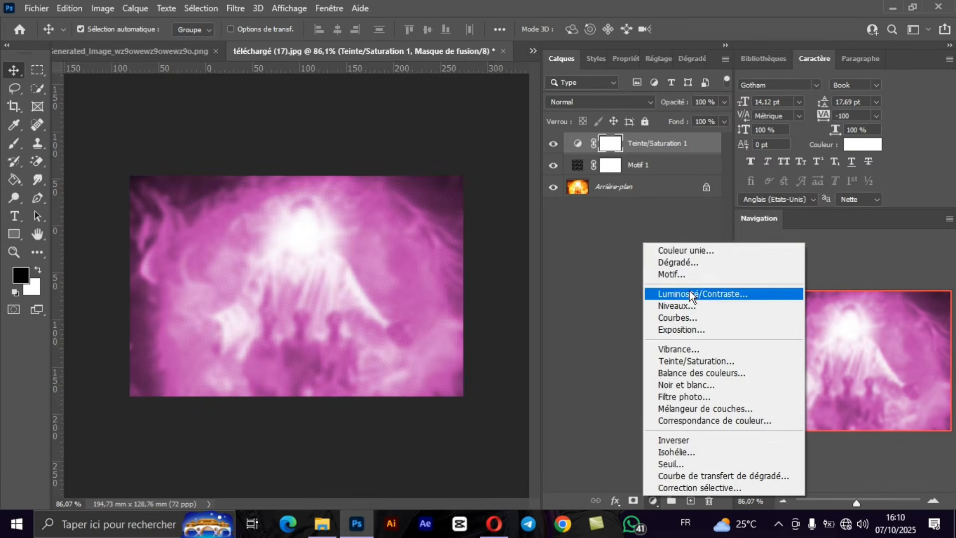
{"action": "left_click", "coordinate": [686, 263]}
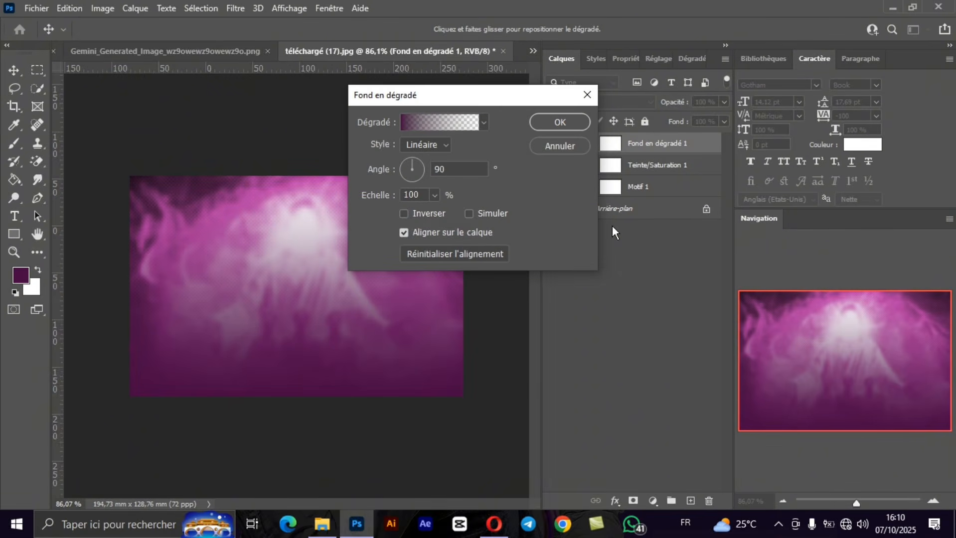
{"action": "left_click", "coordinate": [456, 126]}
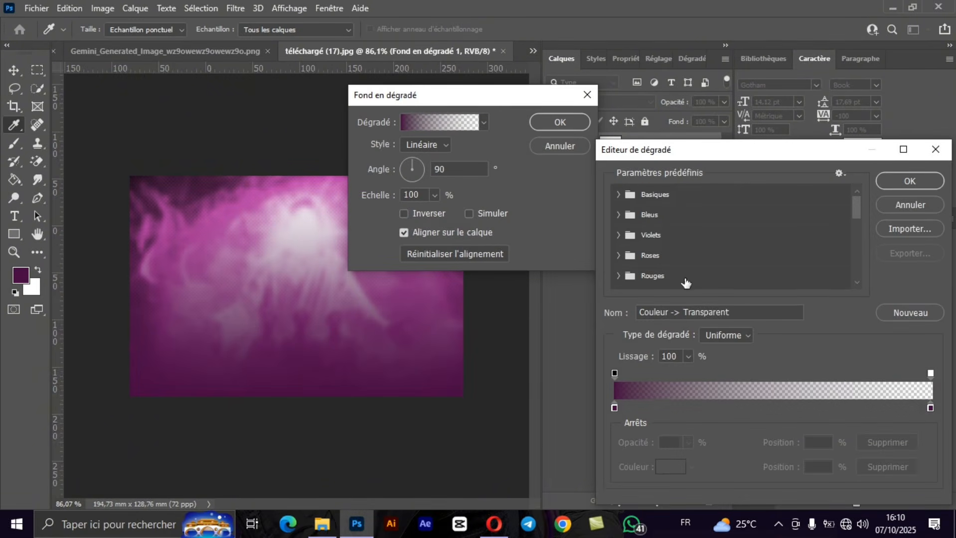
{"action": "left_click", "coordinate": [929, 408]}
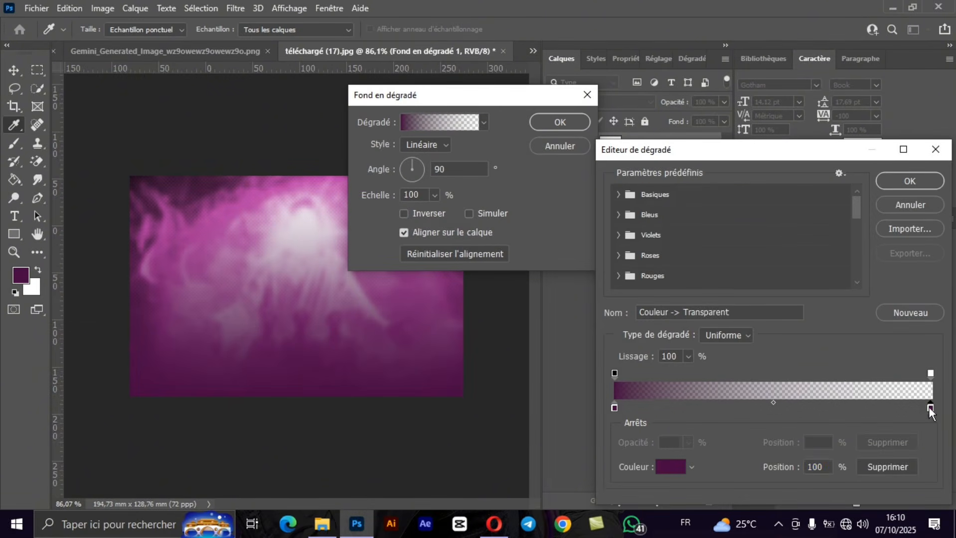
{"action": "left_click", "coordinate": [894, 467]}
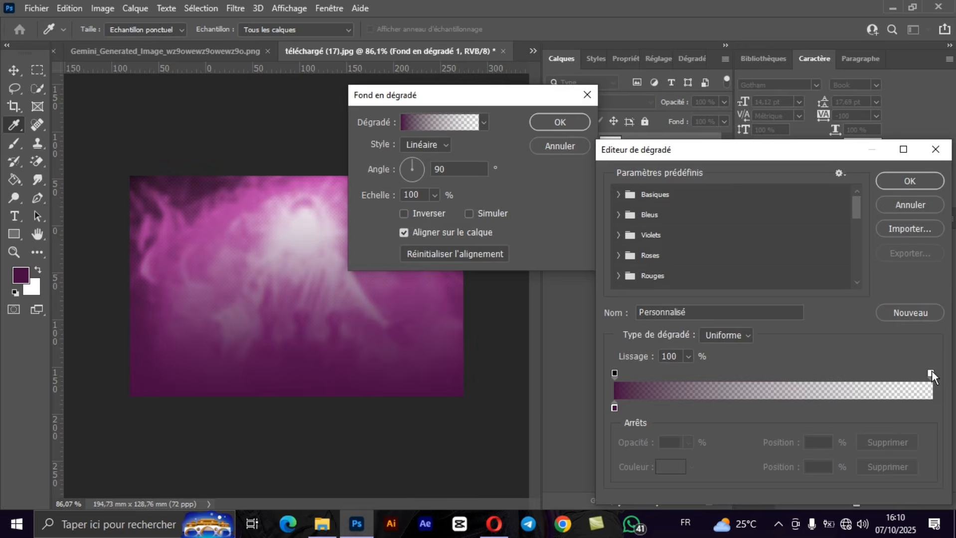
{"action": "left_click_drag", "start_coordinate": [931, 373], "coordinate": [798, 375]}
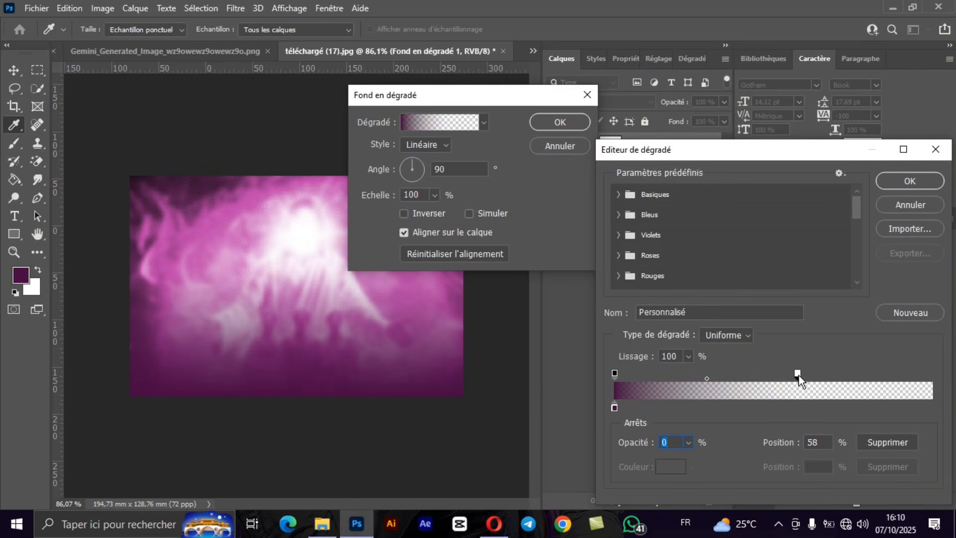
{"action": "key", "text": "Return"}
{"action": "key", "text": "Return"}
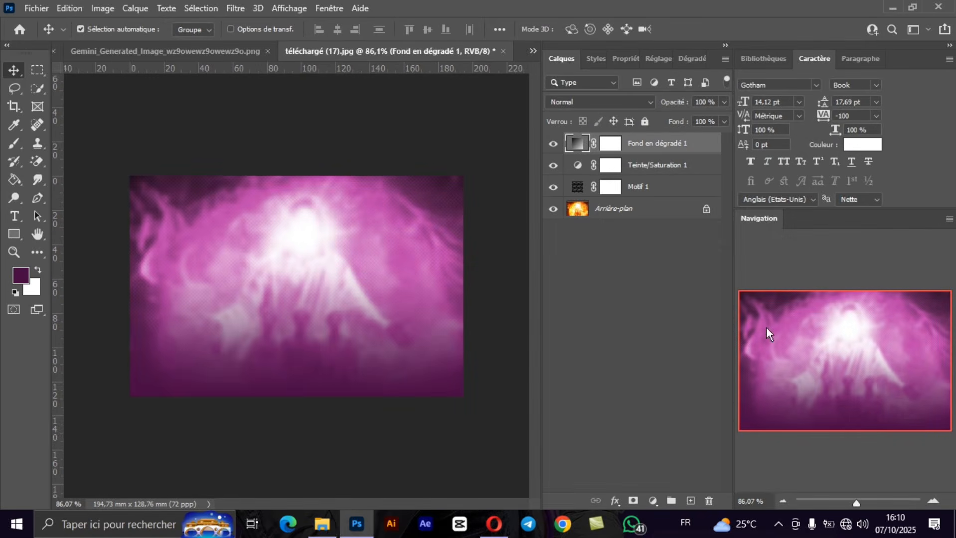
Toggle the visibility of the gradient fill and Teinte/Saturation layers.
{"action": "left_click", "coordinate": [553, 145]}
{"action": "left_click", "coordinate": [552, 166]}
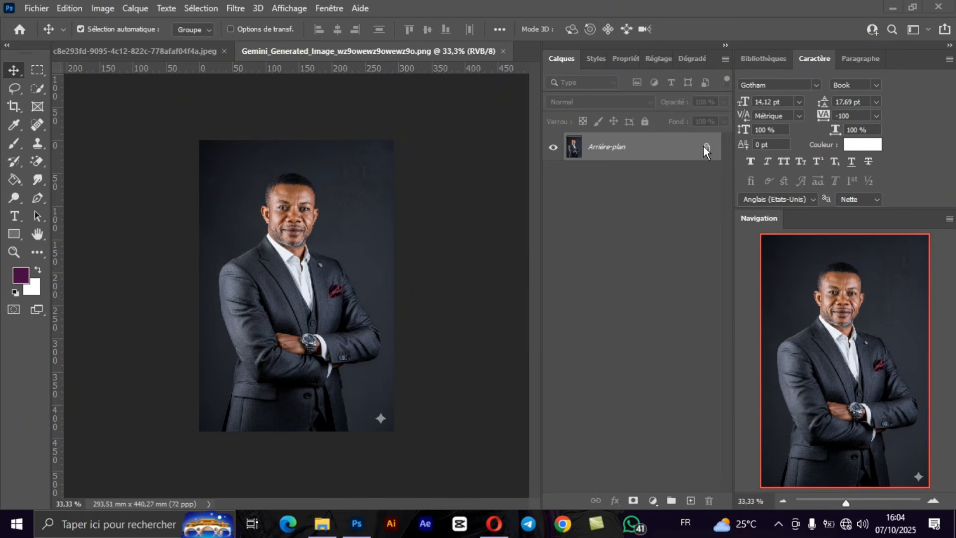
Duplicate the portrait's background layer and draw a rounded rectangle about 224 × 142 mm over the crossed arms, between the two portrait layers.
{"action": "key", "text": "ctrl+j"}
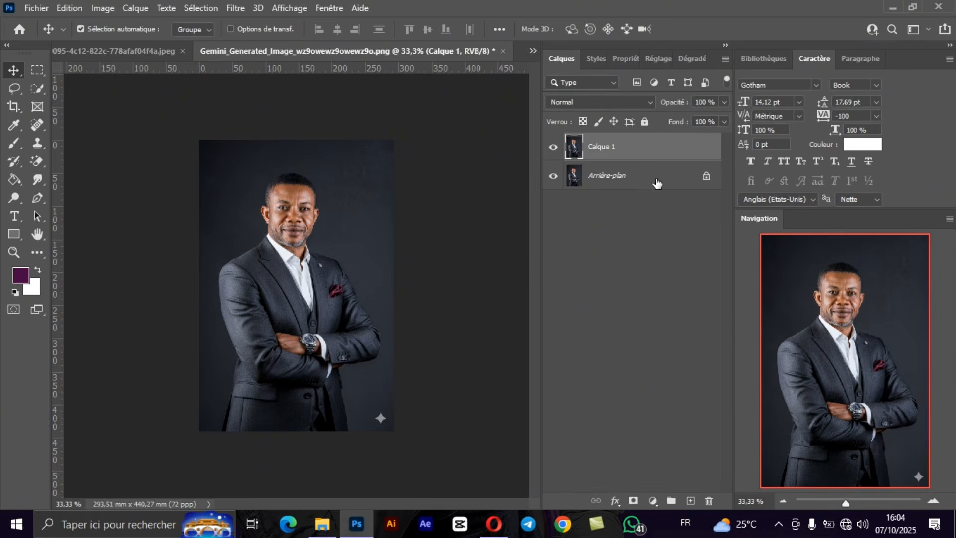
{"action": "left_click", "coordinate": [657, 184]}
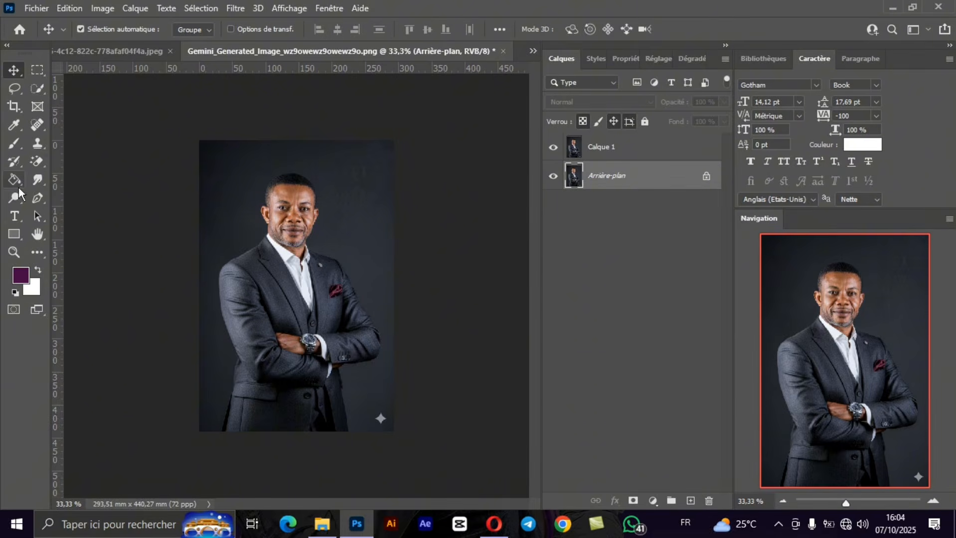
{"action": "left_click", "coordinate": [14, 235]}
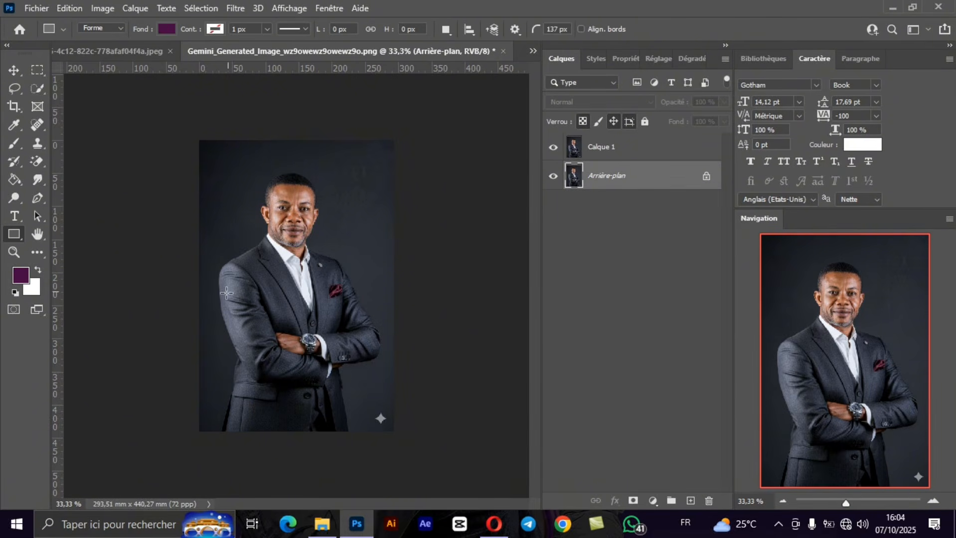
{"action": "mouse_move", "coordinate": [226, 294]}
{"action": "left_mouse_down"}
{"action": "mouse_move", "coordinate": [367, 397]}
{"action": "mouse_move", "coordinate": [373, 387]}
{"action": "left_mouse_up"}
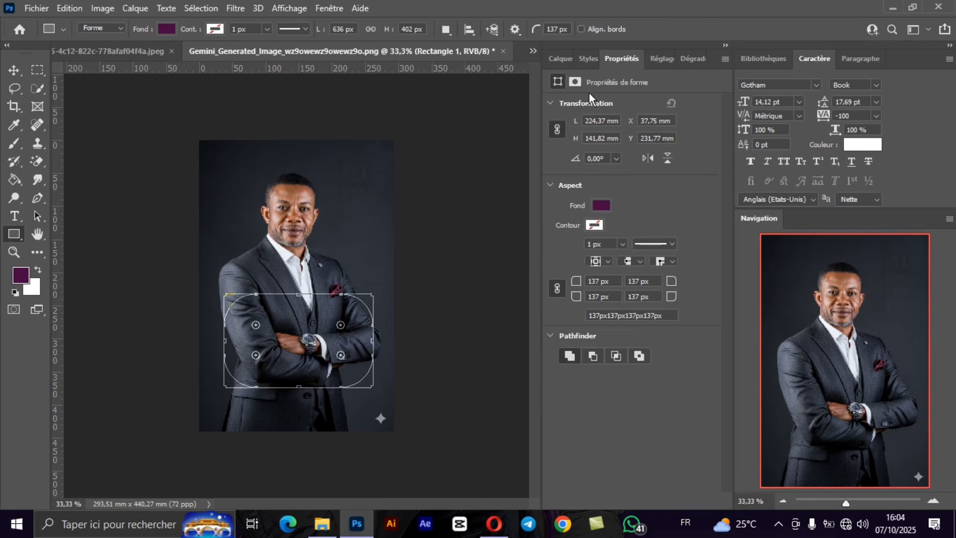
Clip the duplicated portrait layer Calque 1 to the rounded rectangle with a clipping mask.
{"action": "left_click", "coordinate": [562, 59]}
{"action": "left_click", "coordinate": [633, 156]}
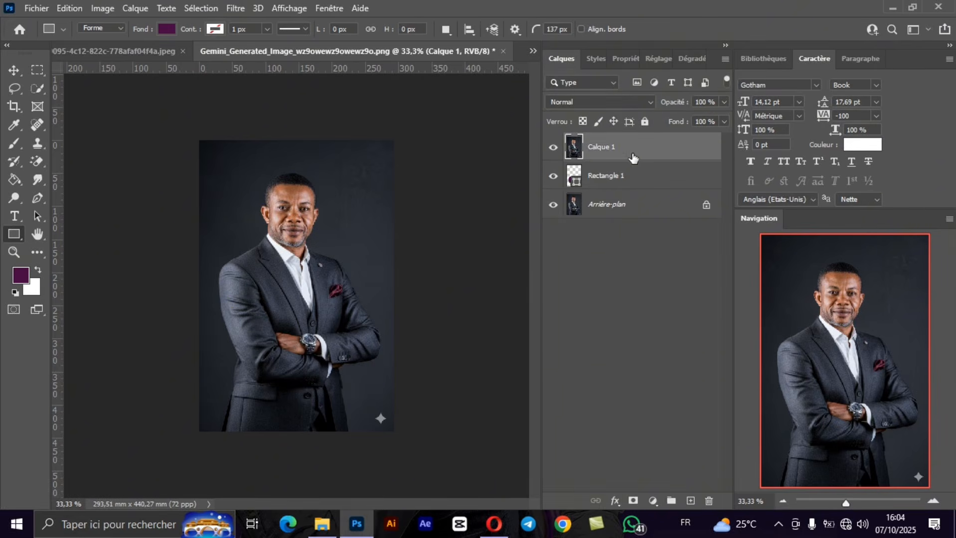
{"action": "right_click", "coordinate": [633, 155]}
{"action": "left_click", "coordinate": [678, 271]}
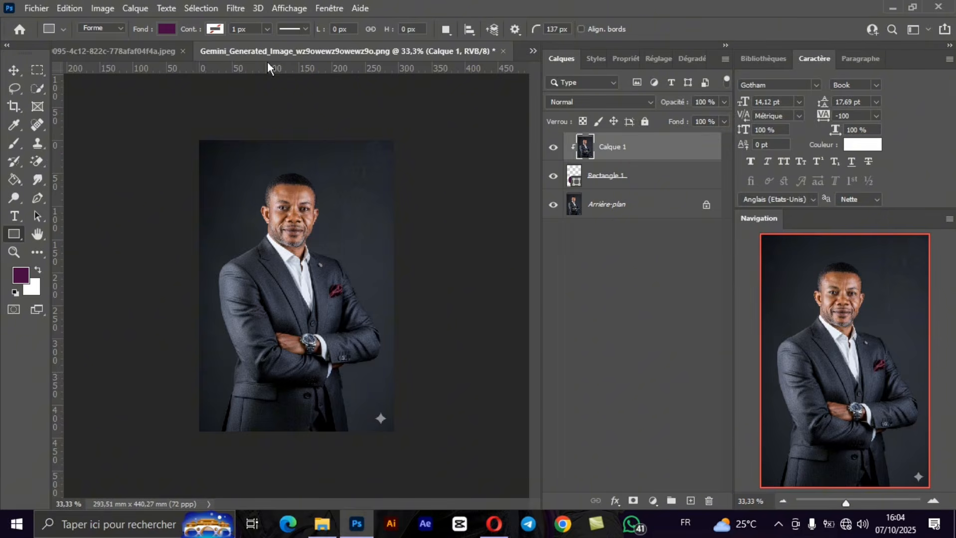
Release the clipping mask on Calque 1.
{"action": "left_click", "coordinate": [235, 8]}
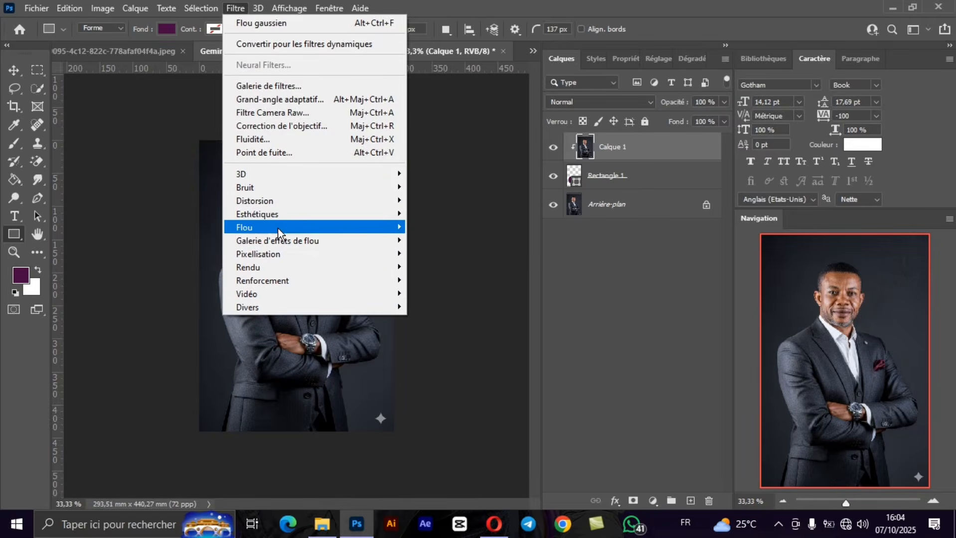
{"action": "left_click", "coordinate": [659, 154]}
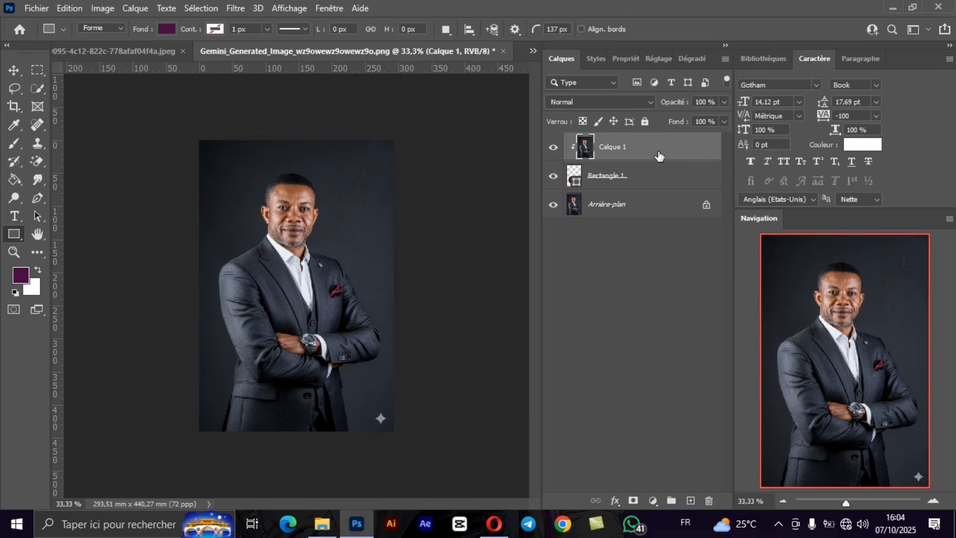
{"action": "key", "text": "ctrl+alt+g"}
Apply a Gaussian blur with a 45.6 px radius to Calque 1 and undo it.
{"action": "left_click", "coordinate": [242, 6]}
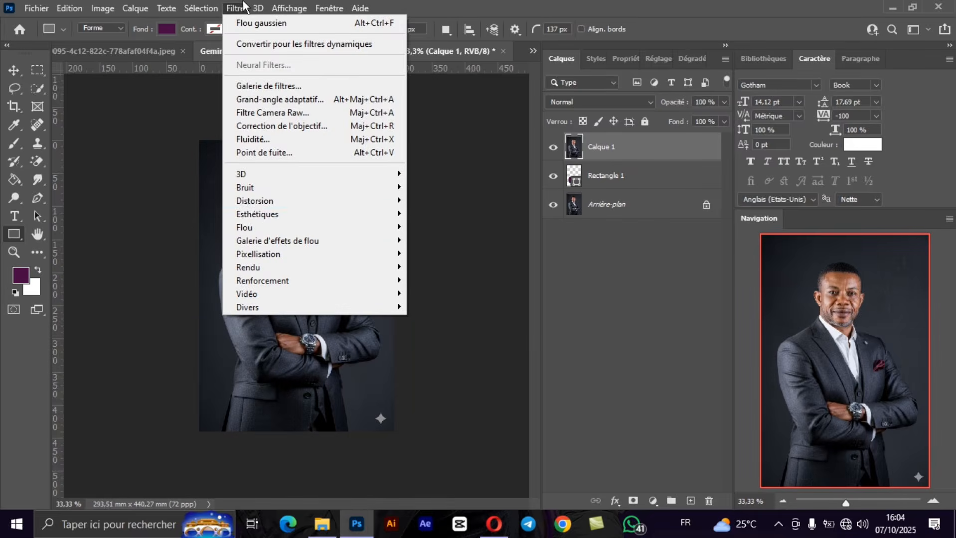
{"action": "mouse_move", "coordinate": [282, 225]}
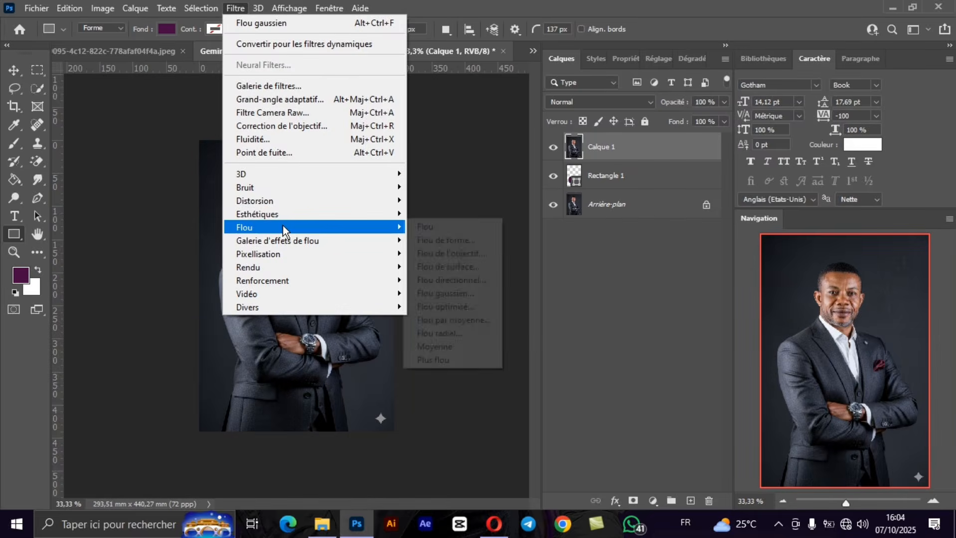
{"action": "left_click", "coordinate": [468, 296]}
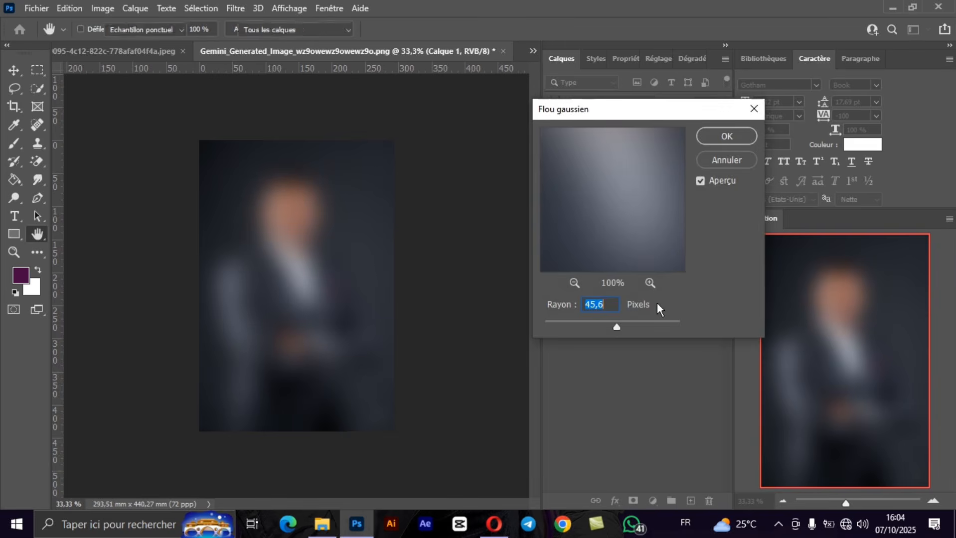
{"action": "key", "text": "Return"}
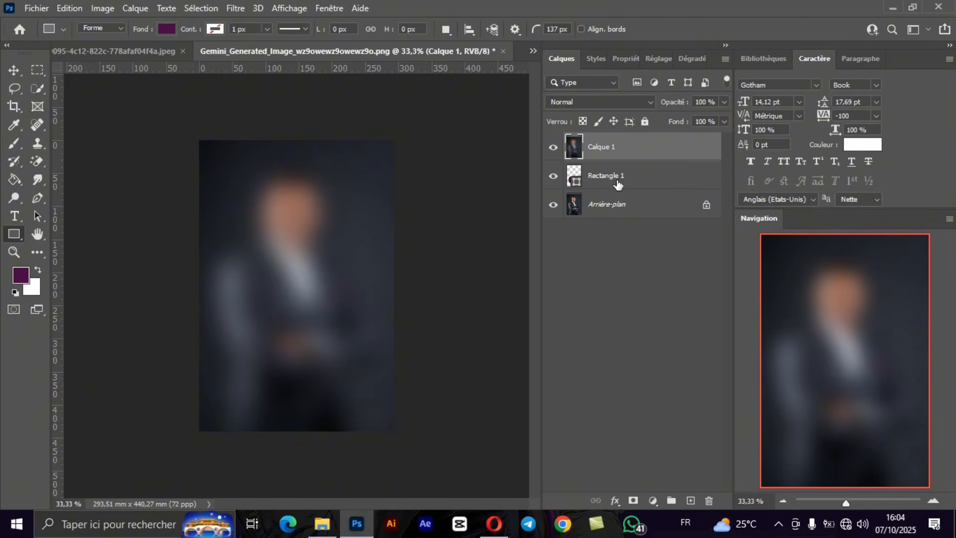
{"action": "key", "text": "ctrl+z"}
{"action": "left_click", "coordinate": [235, 8]}
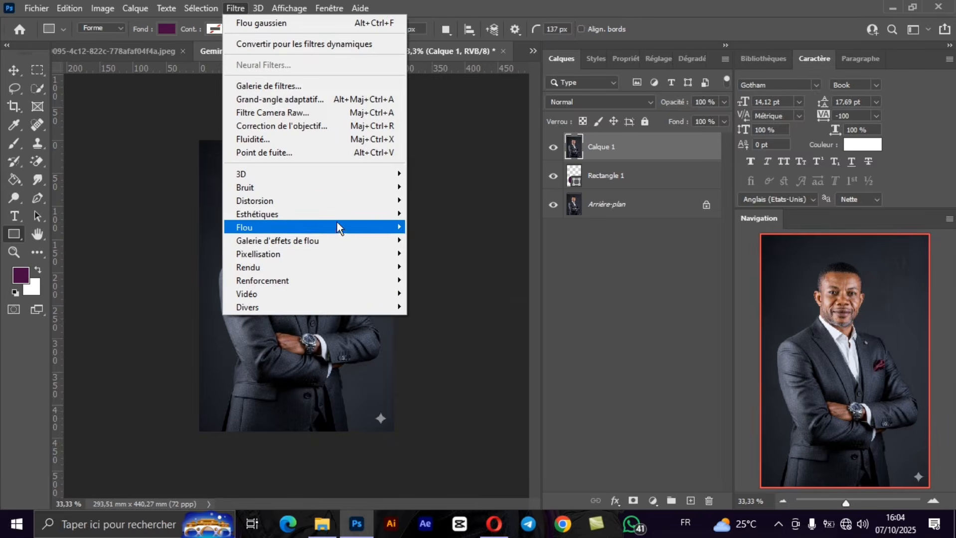
{"action": "mouse_move", "coordinate": [335, 227]}
{"action": "left_click", "coordinate": [491, 276]}
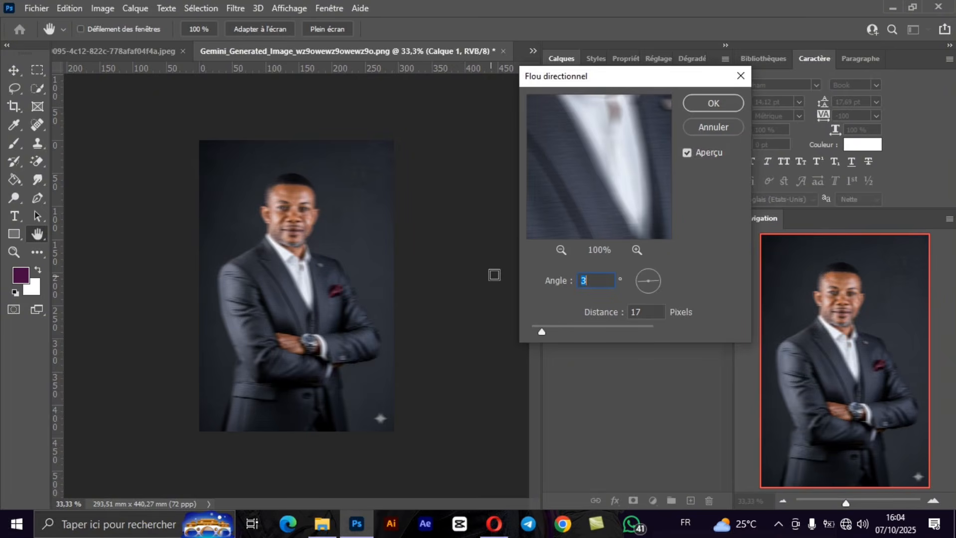
{"action": "left_click", "coordinate": [712, 128]}
Apply a Gaussian blur with an 11.1 px radius to Calque 1 and clip it to the rounded rectangle.
{"action": "left_click", "coordinate": [235, 8]}
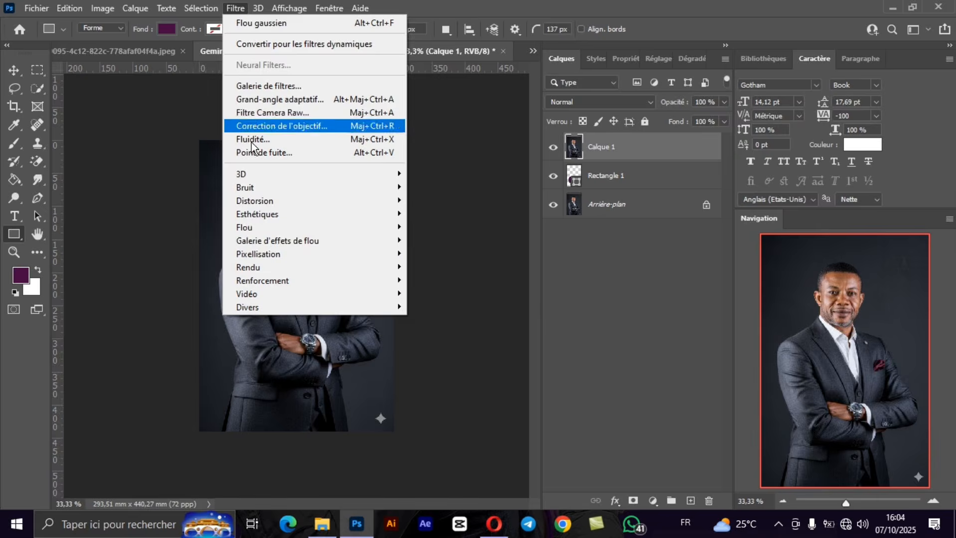
{"action": "mouse_move", "coordinate": [262, 228]}
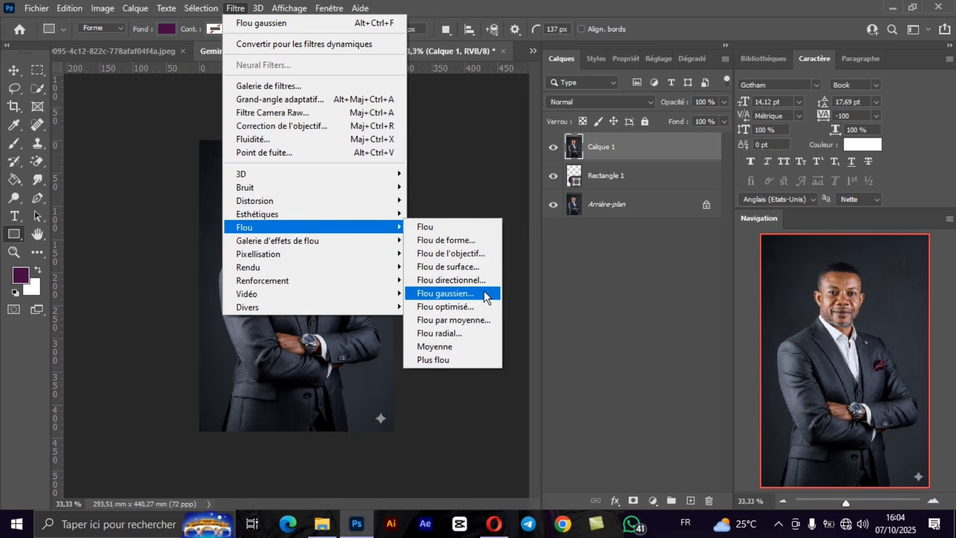
{"action": "left_click", "coordinate": [484, 294]}
{"action": "left_click_drag", "start_coordinate": [617, 322], "coordinate": [600, 327]}
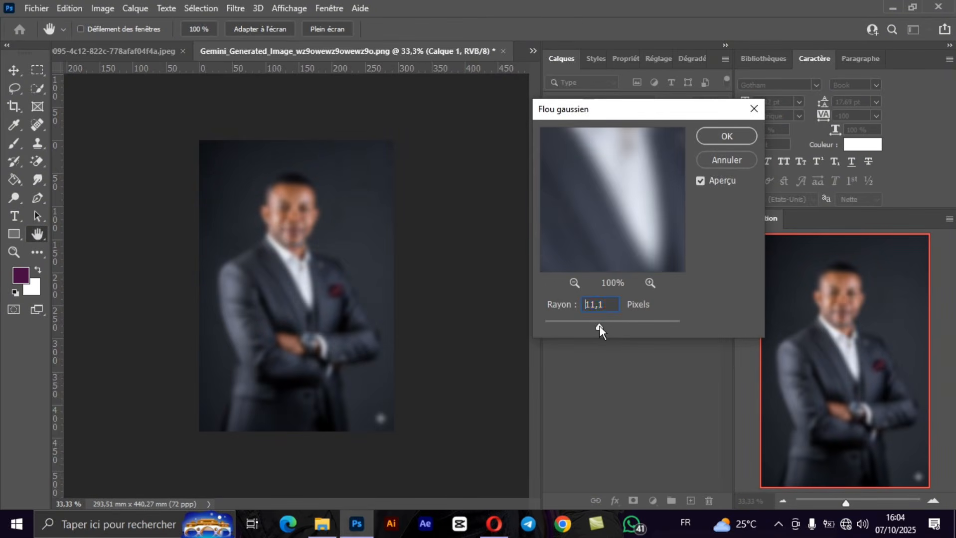
{"action": "left_click", "coordinate": [727, 139]}
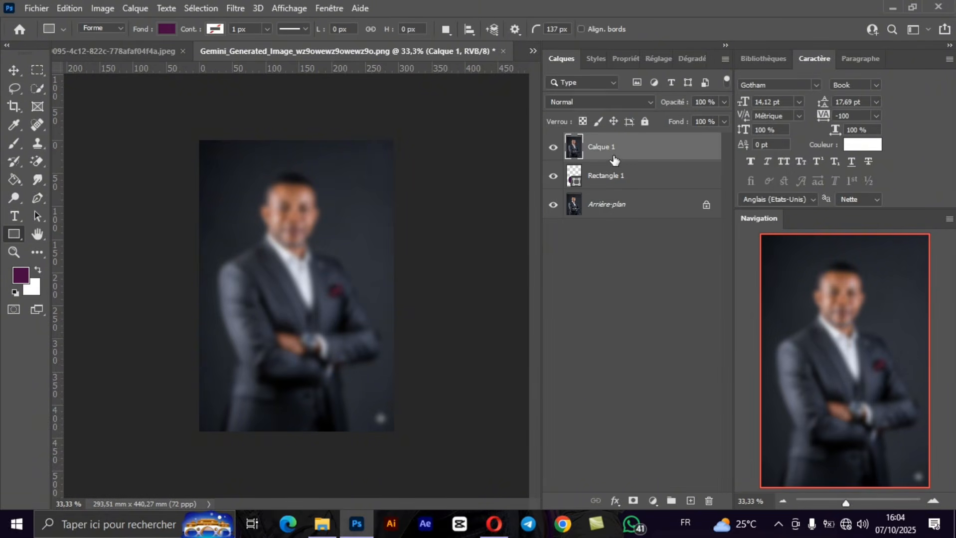
{"action": "right_click", "coordinate": [614, 157]}
{"action": "left_click", "coordinate": [681, 267]}
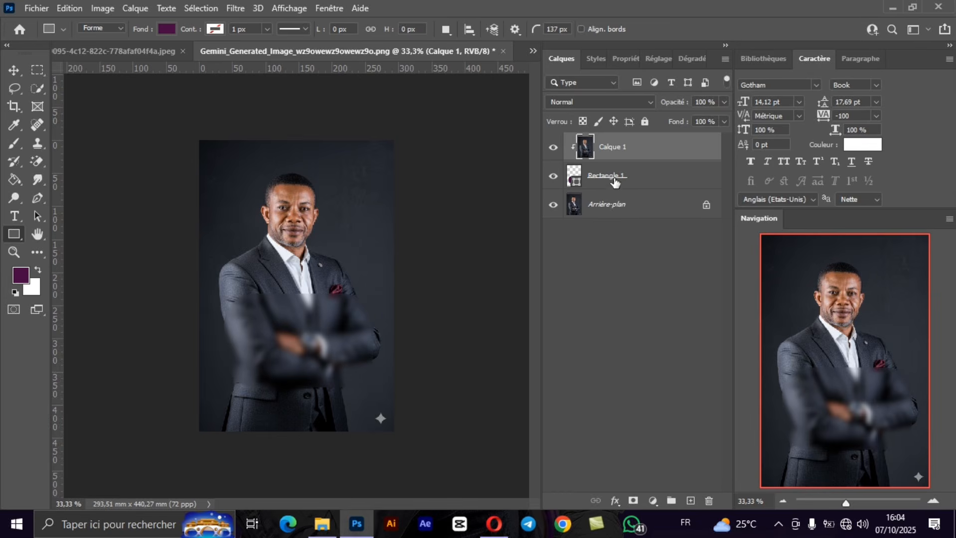
Add an inner glow with a size of 5 px to the Rectangle 1 layer.
{"action": "left_click", "coordinate": [636, 181]}
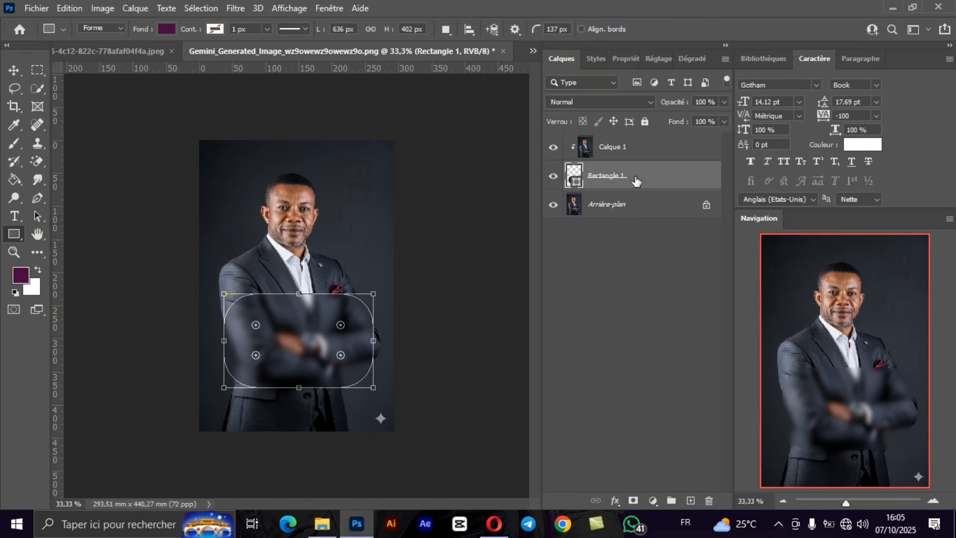
{"action": "left_click", "coordinate": [613, 500]}
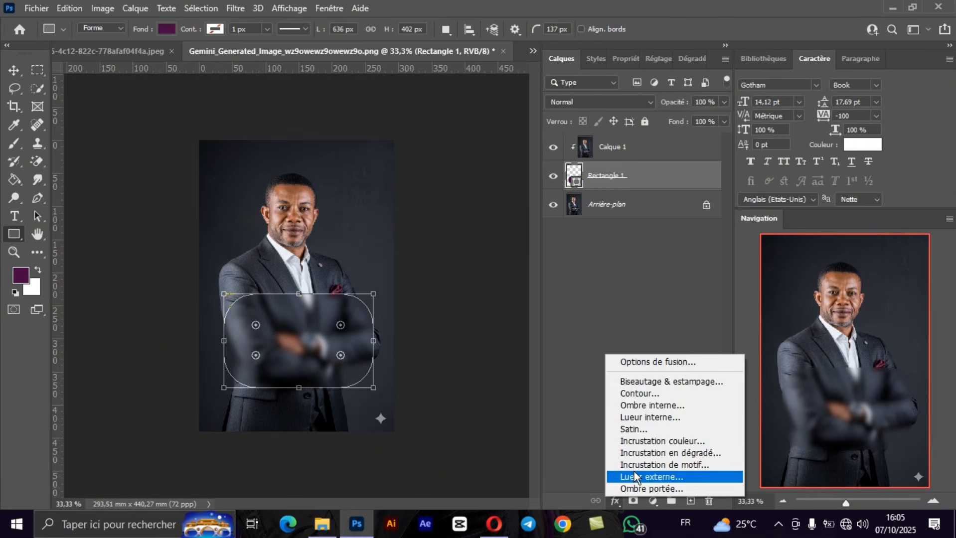
{"action": "left_click", "coordinate": [650, 419]}
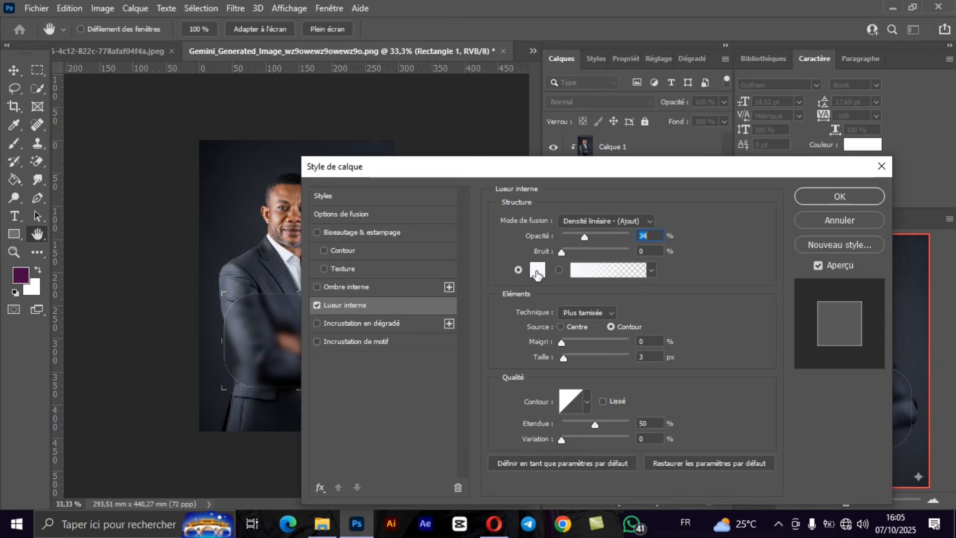
{"action": "double_click", "coordinate": [653, 358]}
{"action": "type", "text": "5"}
{"action": "key", "text": "Return"}
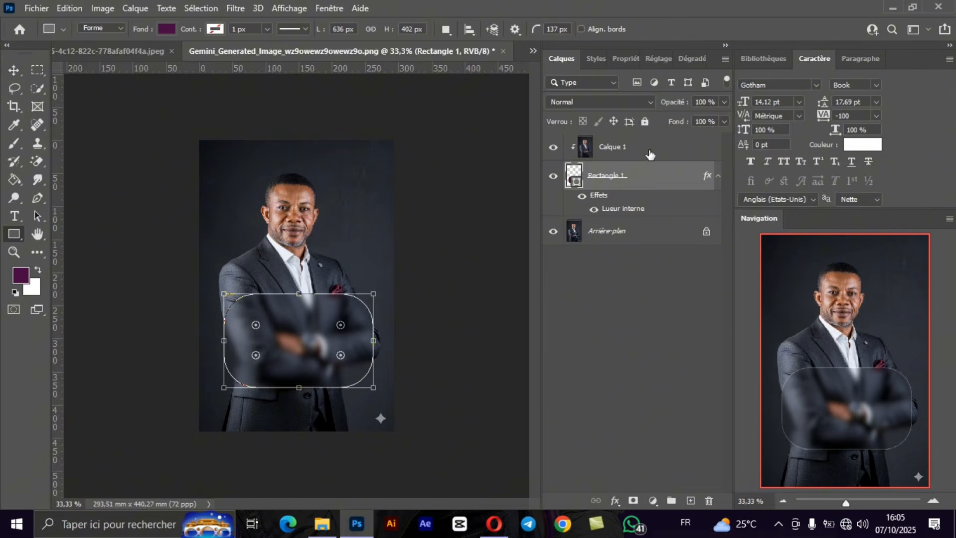
With Calque 1 temporarily locked, move the rounded rectangle slightly lower over the crossed arms.
{"action": "left_click", "coordinate": [649, 149]}
{"action": "left_click", "coordinate": [645, 121]}
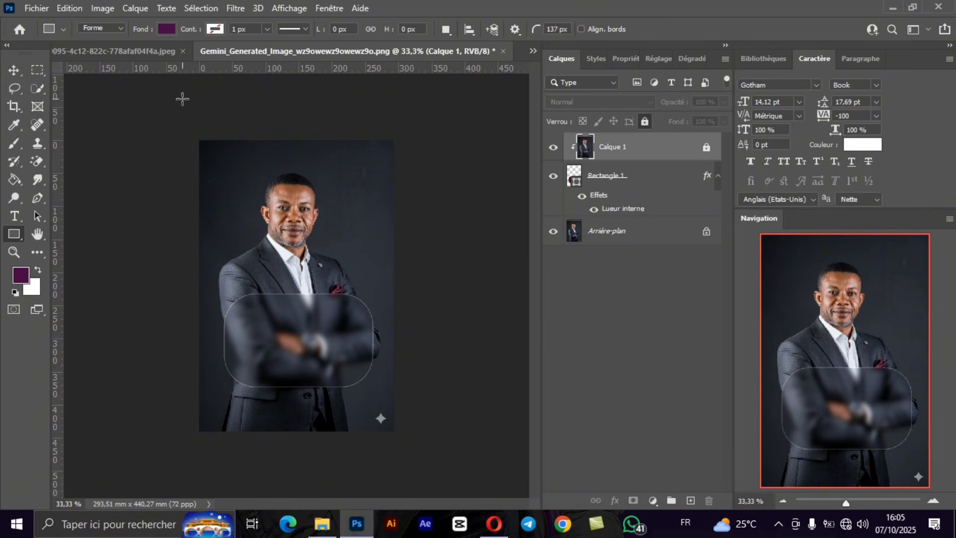
{"action": "left_click", "coordinate": [13, 72]}
{"action": "mouse_move", "coordinate": [284, 321]}
{"action": "left_mouse_down"}
{"action": "mouse_move", "coordinate": [277, 368]}
{"action": "mouse_move", "coordinate": [269, 290]}
{"action": "mouse_move", "coordinate": [288, 199]}
{"action": "mouse_move", "coordinate": [281, 187]}
{"action": "mouse_move", "coordinate": [292, 258]}
{"action": "mouse_move", "coordinate": [277, 336]}
{"action": "mouse_move", "coordinate": [263, 346]}
{"action": "mouse_move", "coordinate": [282, 332]}
{"action": "left_mouse_up"}
{"action": "left_click", "coordinate": [620, 147]}
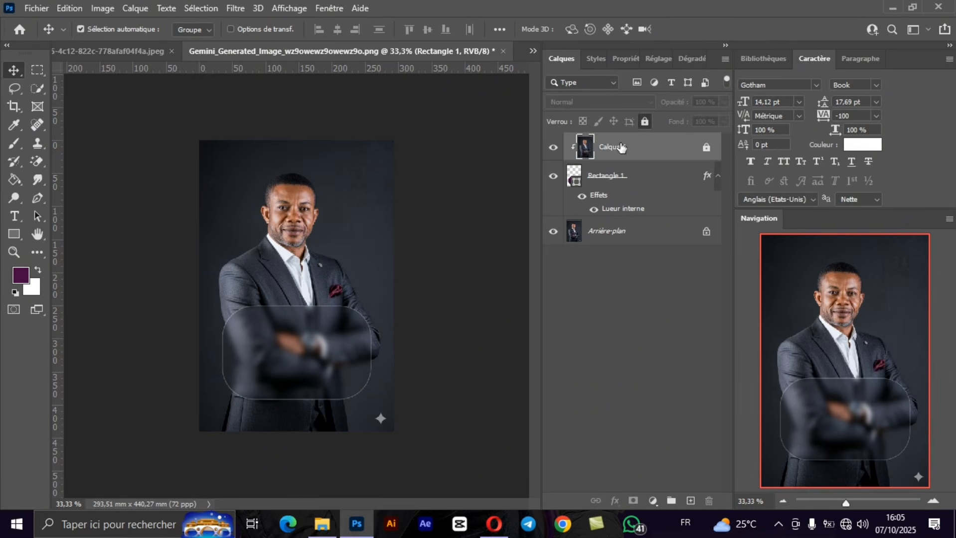
{"action": "left_click", "coordinate": [706, 147]}
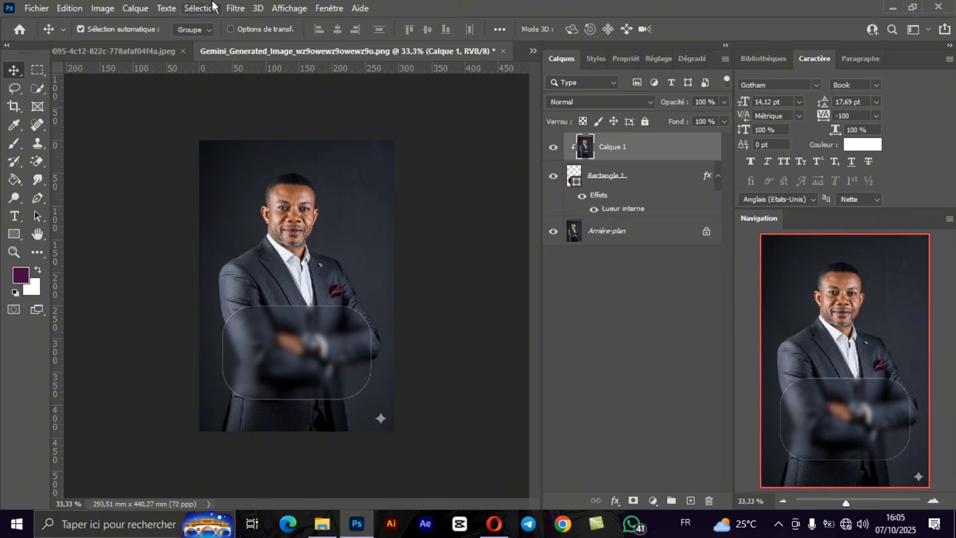
Start the Crystallize filter on Calque 1 and try a cell size of 36.
{"action": "left_click", "coordinate": [235, 8]}
{"action": "mouse_move", "coordinate": [260, 217]}
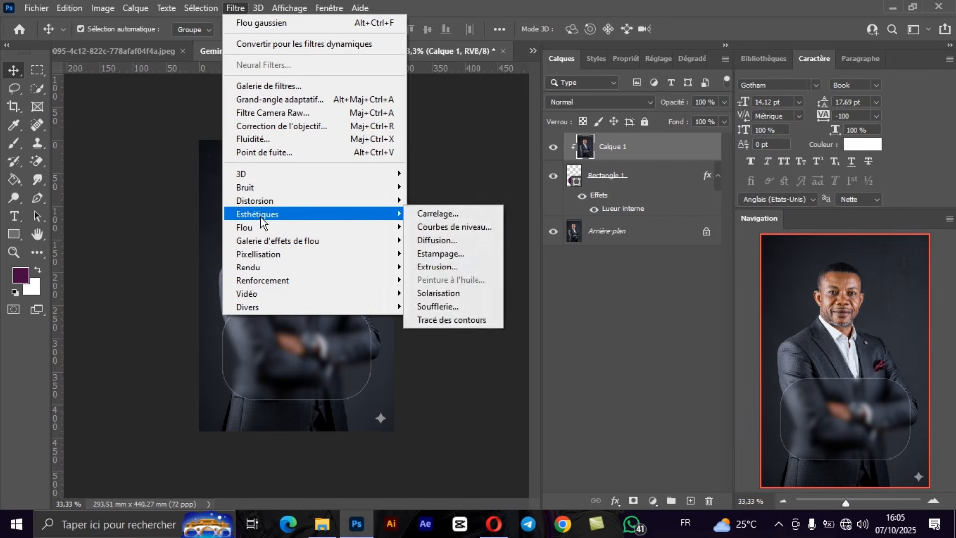
{"action": "mouse_move", "coordinate": [264, 192]}
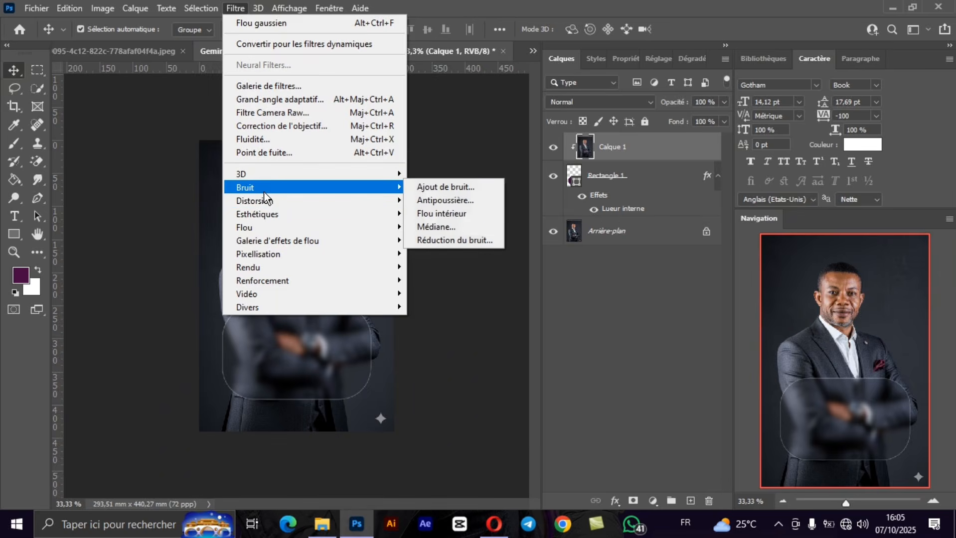
{"action": "mouse_move", "coordinate": [269, 254]}
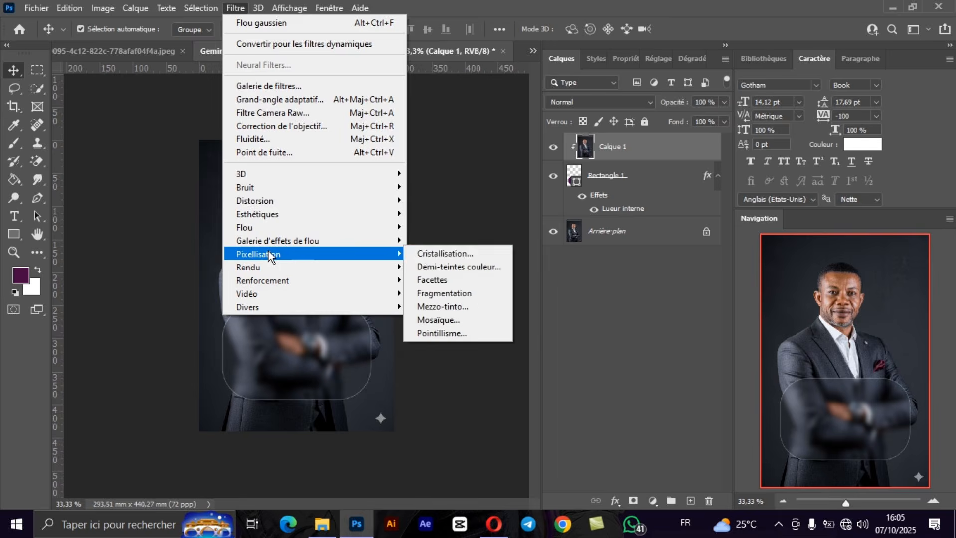
{"action": "left_click", "coordinate": [421, 253]}
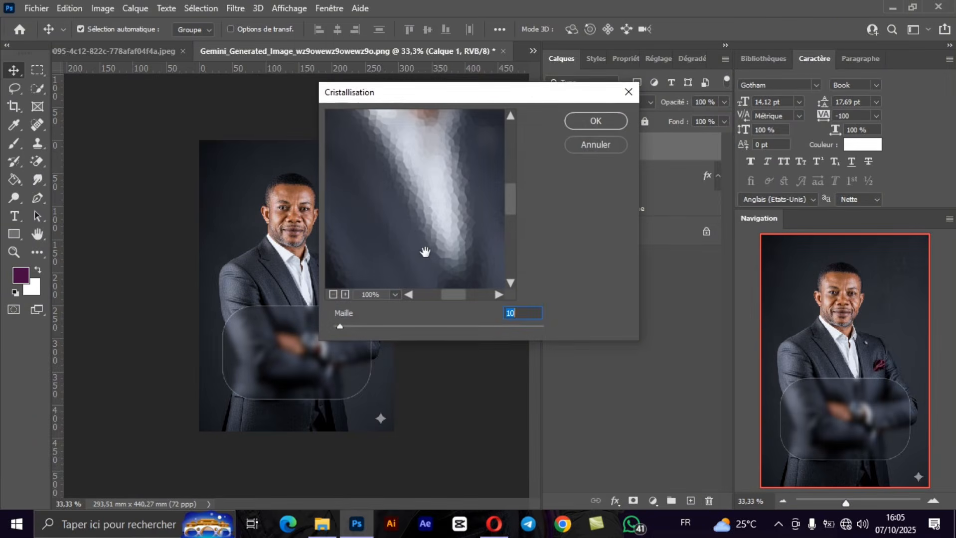
{"action": "left_click_drag", "start_coordinate": [399, 101], "coordinate": [612, 123]}
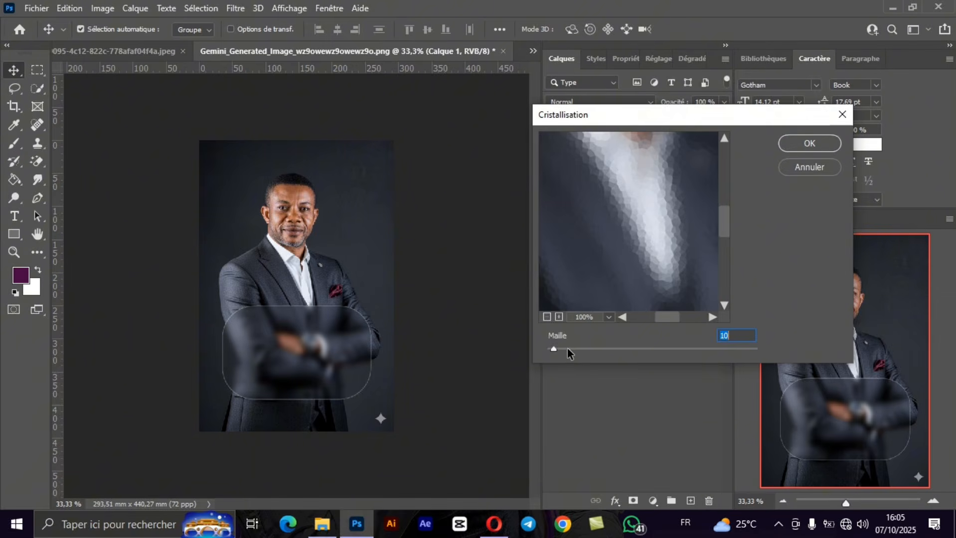
{"action": "left_click_drag", "start_coordinate": [566, 348], "coordinate": [570, 350]}
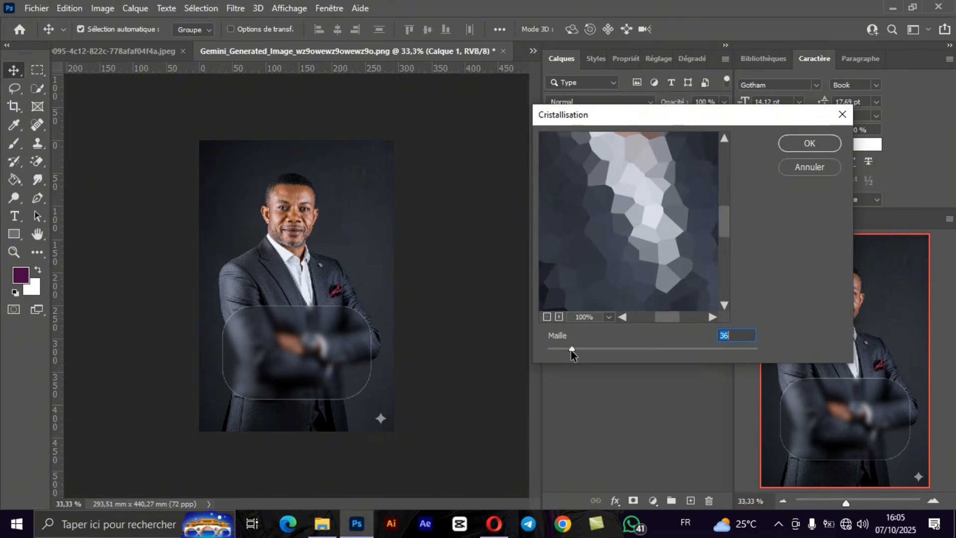
Examine the crystallized portrait in the filter preview, from close-up cell detail to the whole image.
{"action": "left_click", "coordinate": [559, 317]}
{"action": "left_click", "coordinate": [558, 317]}
{"action": "left_click", "coordinate": [559, 317]}
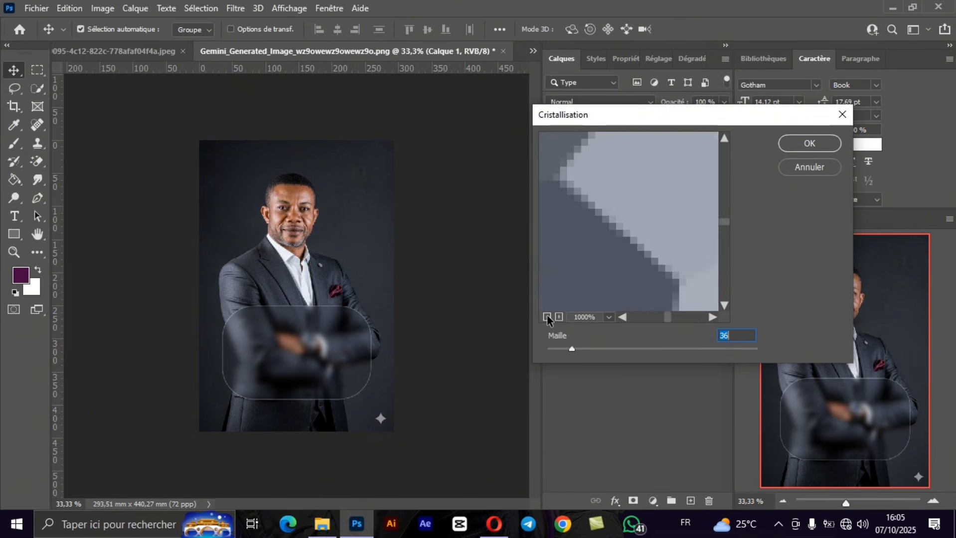
{"action": "left_click", "coordinate": [547, 317]}
{"action": "left_click", "coordinate": [546, 317]}
{"action": "left_click", "coordinate": [546, 317]}
{"action": "left_click", "coordinate": [547, 317]}
{"action": "left_click", "coordinate": [547, 317]}
{"action": "left_click", "coordinate": [547, 317]}
{"action": "left_click", "coordinate": [546, 317]}
{"action": "left_click", "coordinate": [547, 317]}
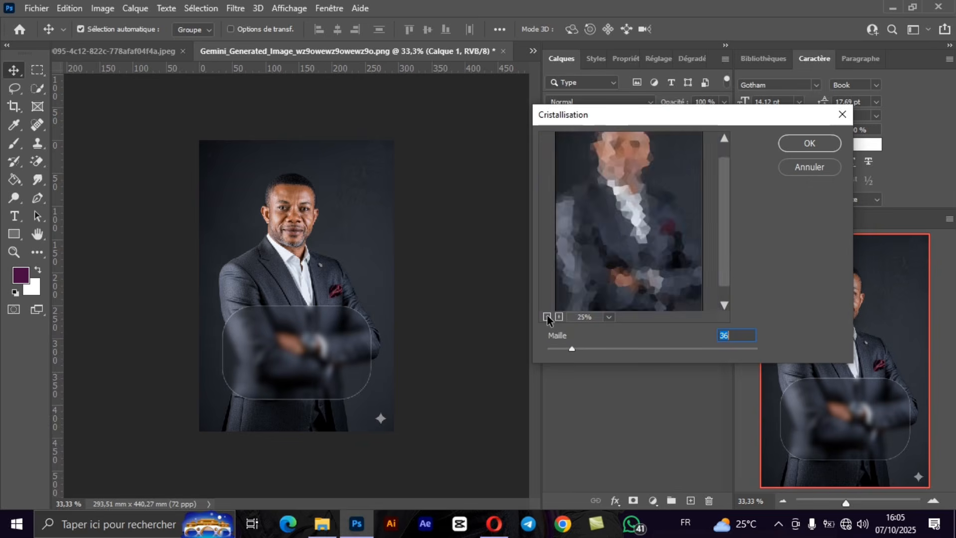
{"action": "left_click", "coordinate": [546, 317]}
{"action": "left_click", "coordinate": [546, 317]}
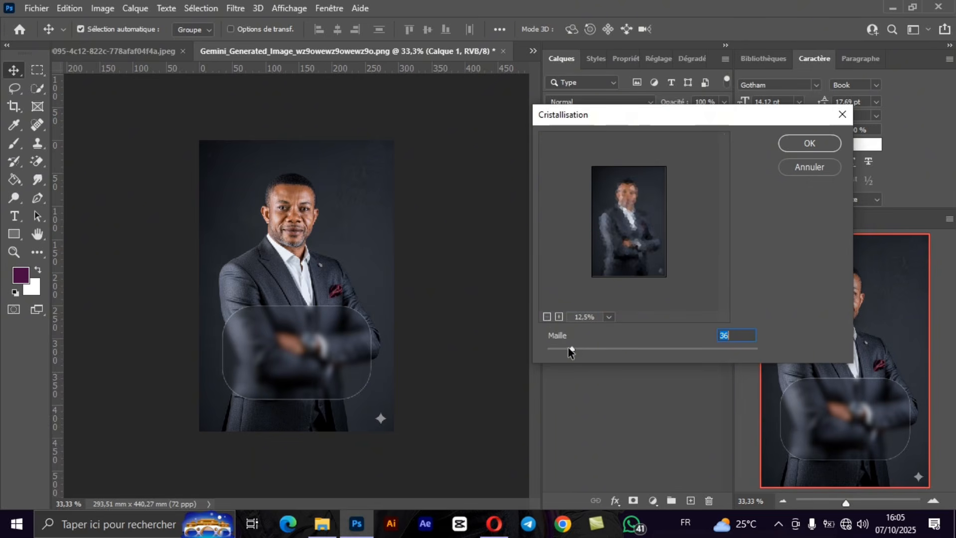
Try crystallizing Calque 1 with a cell size of 27 and undo it.
{"action": "mouse_move", "coordinate": [578, 347]}
{"action": "left_mouse_down"}
{"action": "mouse_move", "coordinate": [597, 348]}
{"action": "mouse_move", "coordinate": [565, 349]}
{"action": "left_mouse_up"}
{"action": "left_click", "coordinate": [781, 145]}
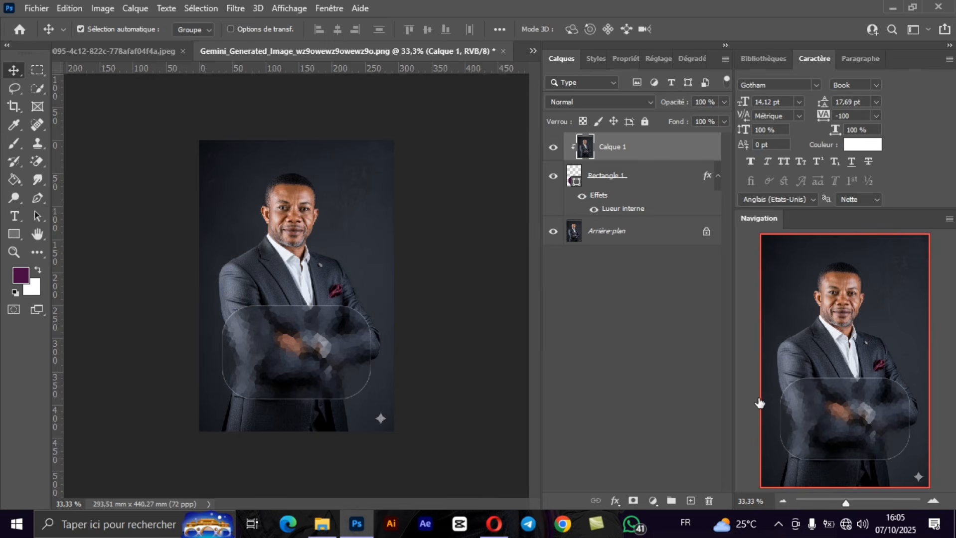
{"action": "key", "text": "ctrl+z"}
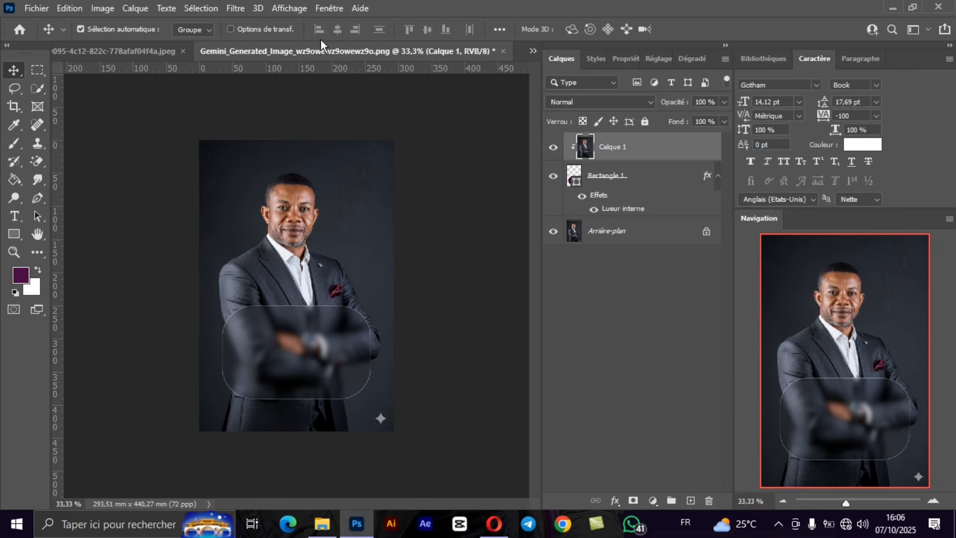
Apply the Crystallize filter to Calque 1 with a cell size of 10.
{"action": "left_click", "coordinate": [241, 9]}
{"action": "mouse_move", "coordinate": [278, 255]}
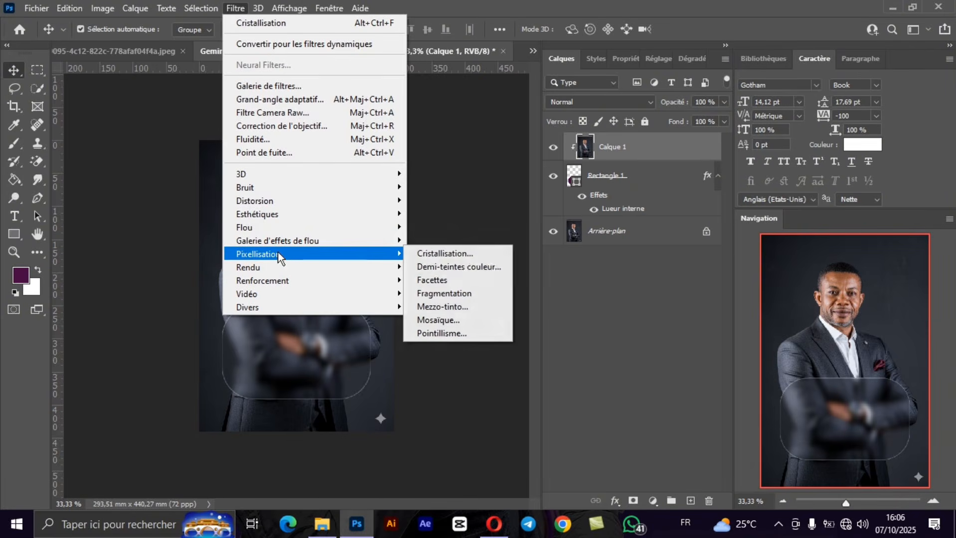
{"action": "left_click", "coordinate": [451, 253]}
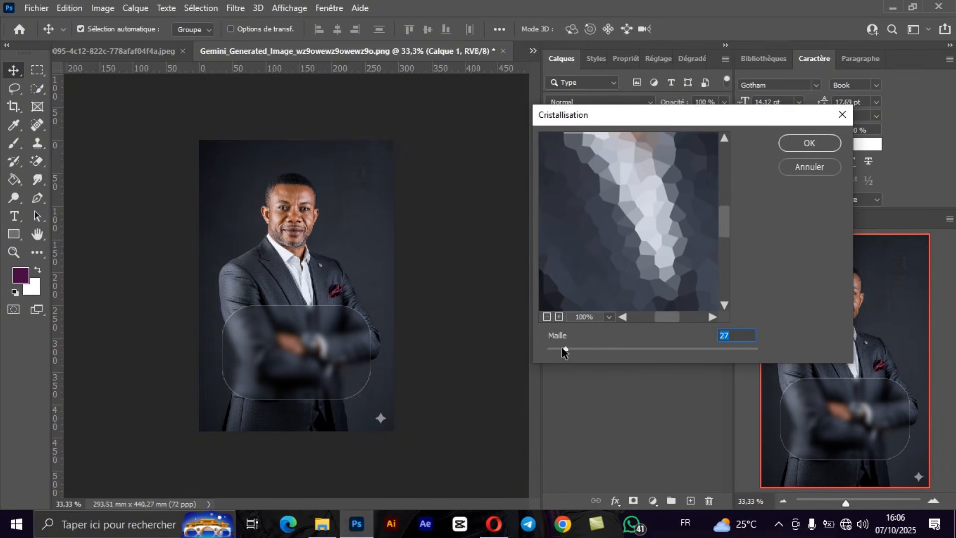
{"action": "type", "text": "1"}
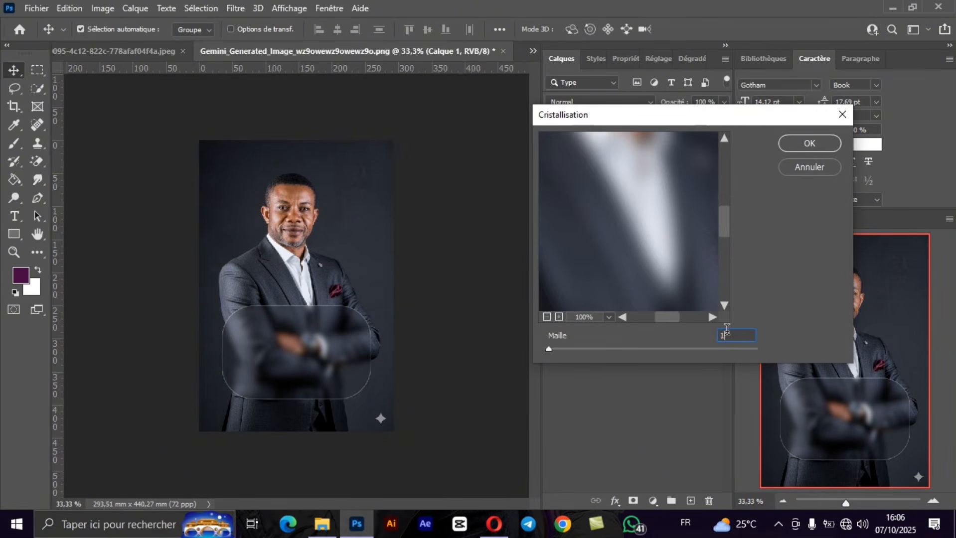
{"action": "type", "text": "5"}
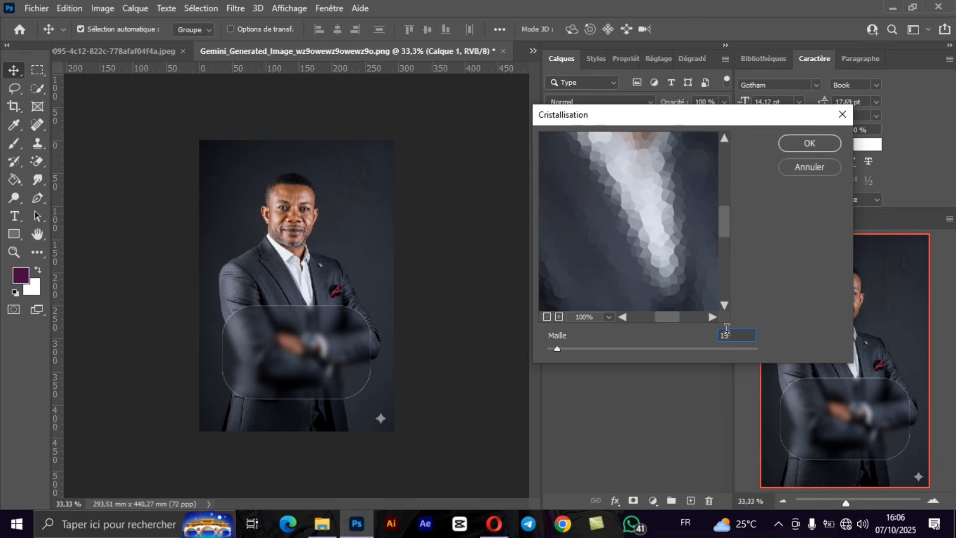
{"action": "double_click", "coordinate": [726, 330]}
{"action": "type", "text": "10"}
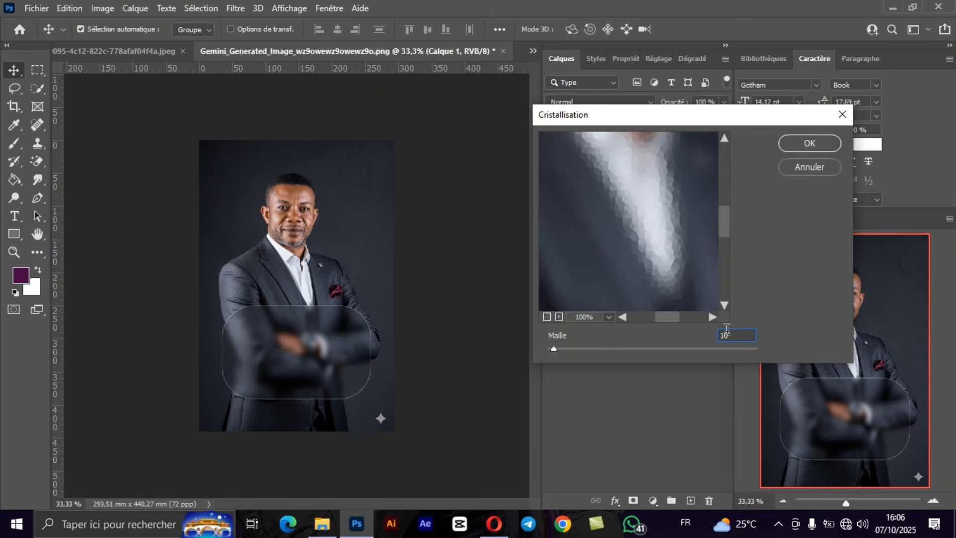
{"action": "key", "text": "Return"}
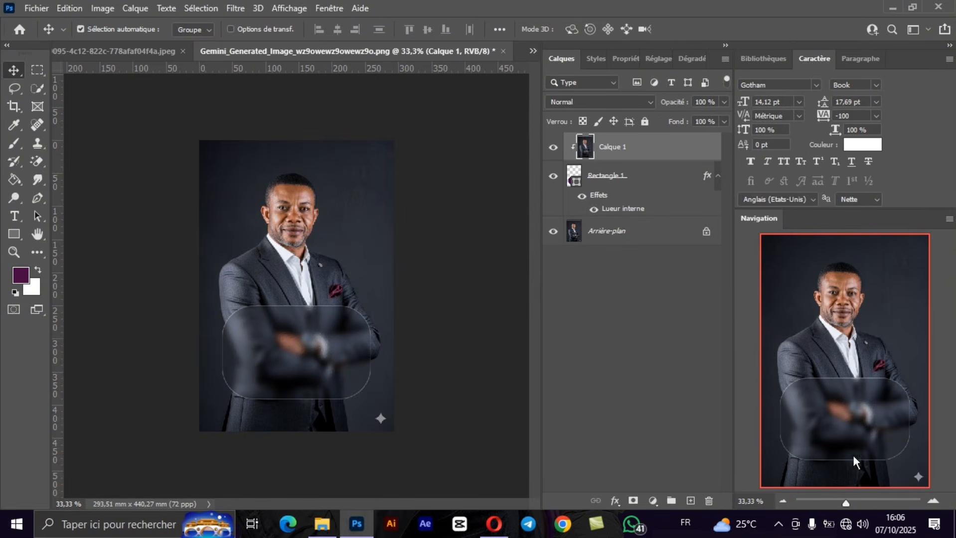
Lock Calque 1 and move the rounded rectangle up from the crossed arms to the chest.
{"action": "left_click_drag", "start_coordinate": [847, 503], "coordinate": [853, 504]}
{"action": "left_click_drag", "start_coordinate": [860, 394], "coordinate": [832, 420]}
{"action": "left_click_drag", "start_coordinate": [372, 355], "coordinate": [368, 304]}
{"action": "key", "text": "ctrl+z"}
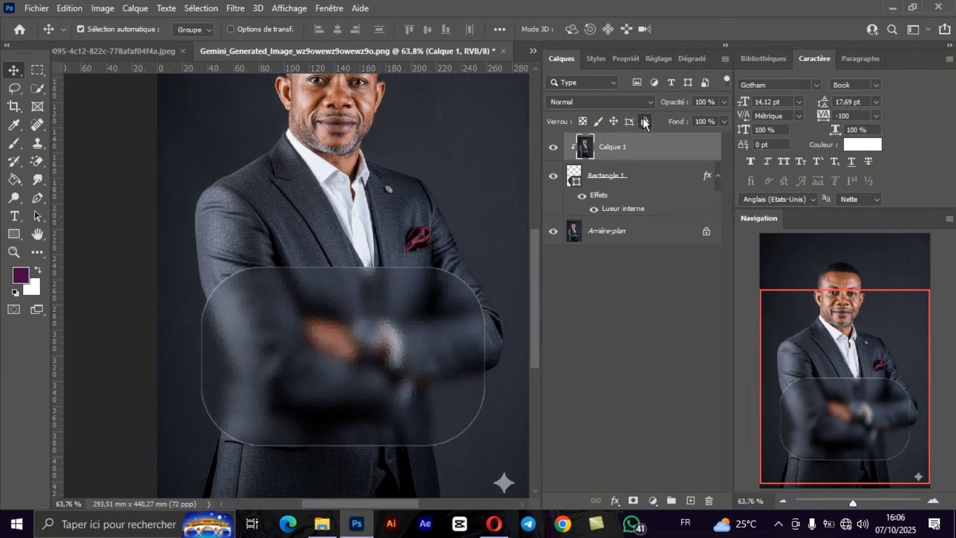
{"action": "left_click", "coordinate": [644, 121]}
{"action": "left_click", "coordinate": [609, 180]}
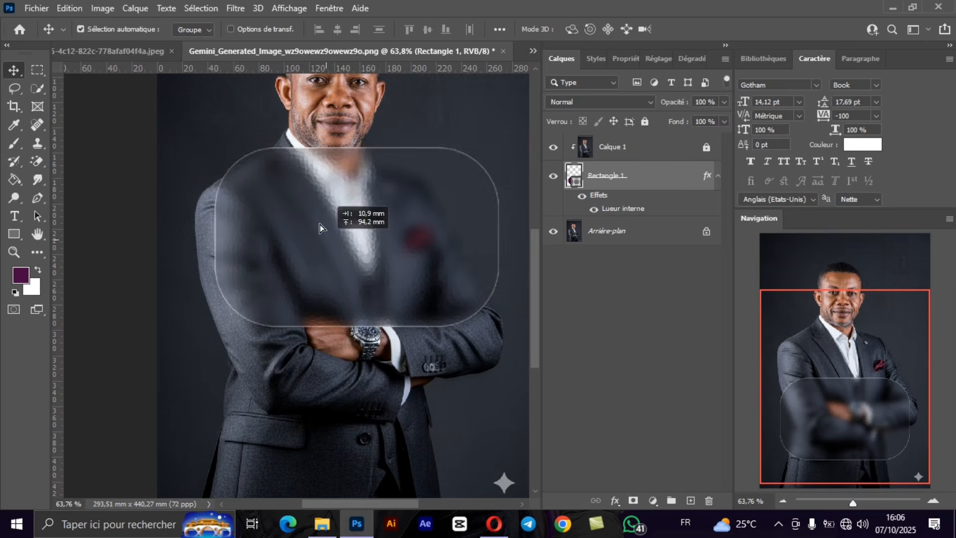